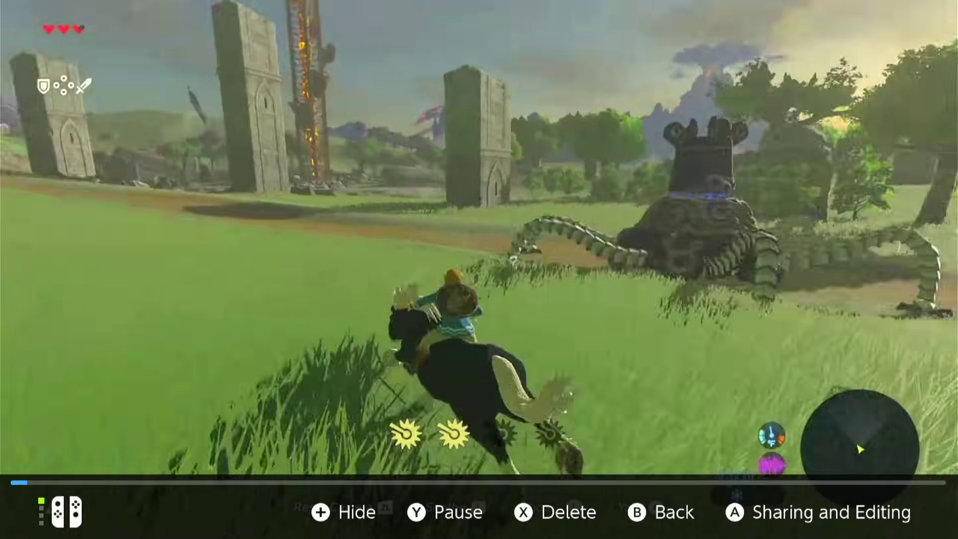
key("Return")
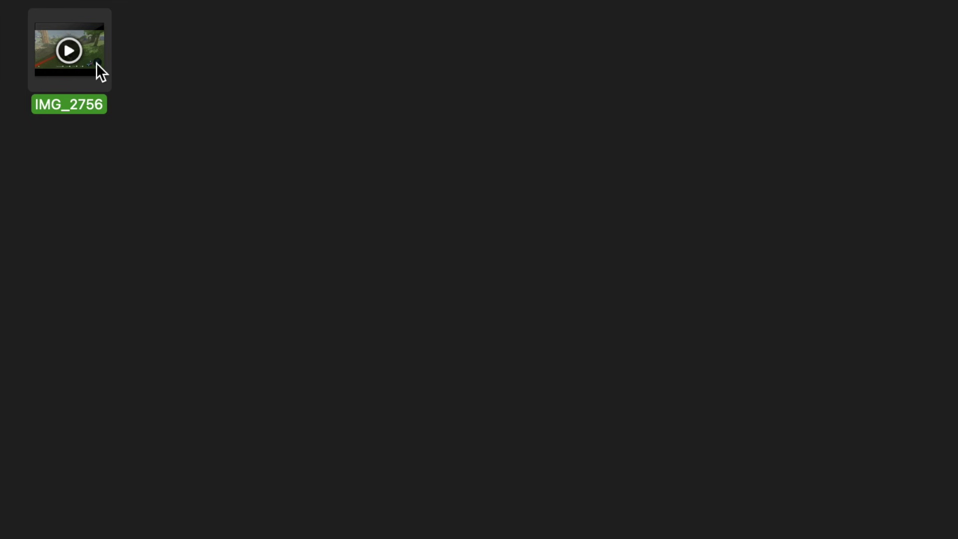
Play the saved clip, confirm the transferred file is 1280×720 in Get Info, and add it to the iMovie timeline.
right_click(98, 62)
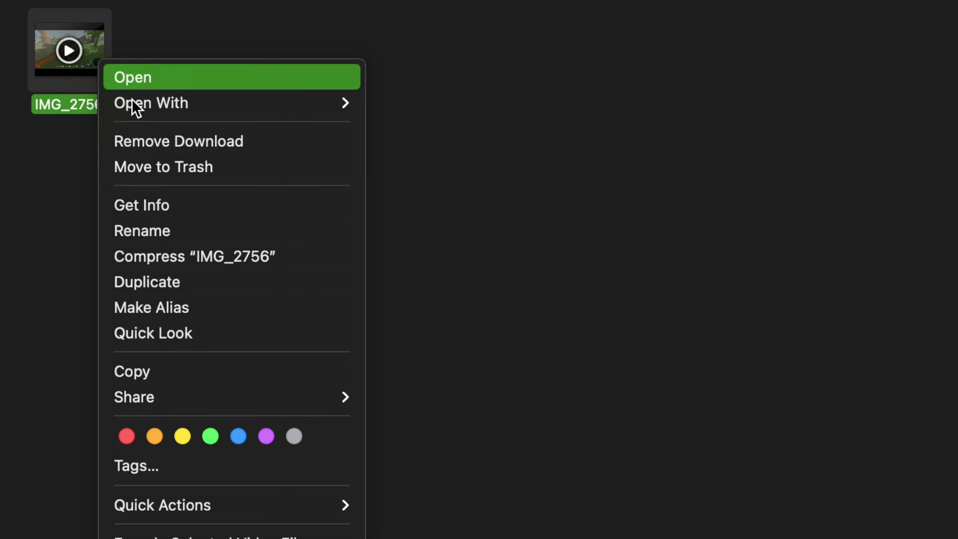
left_click(162, 206)
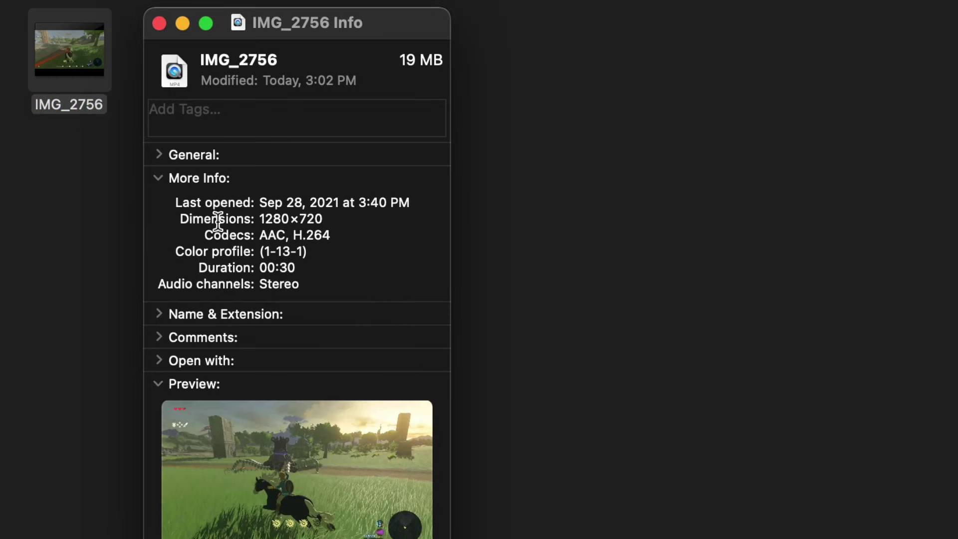
double_click(335, 220)
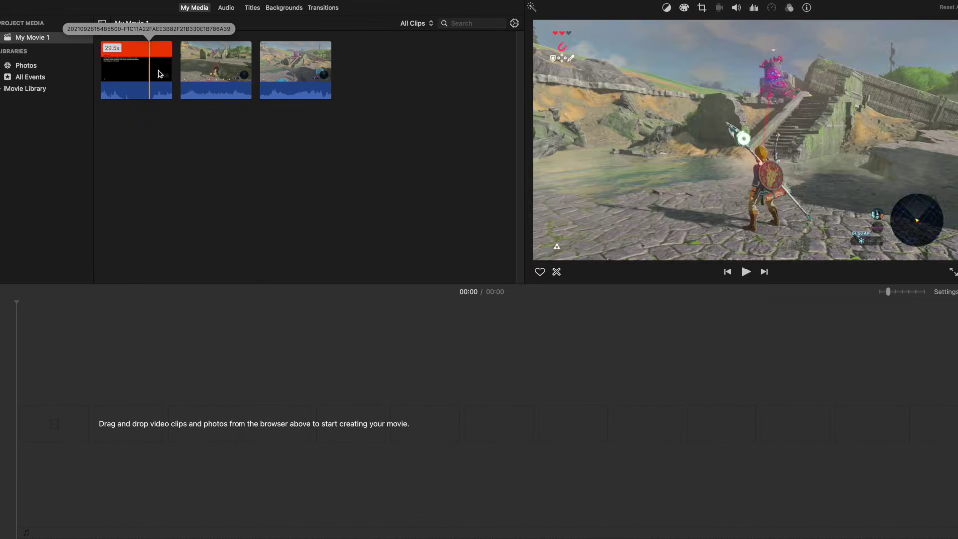
left_click_drag(154, 85, 210, 407)
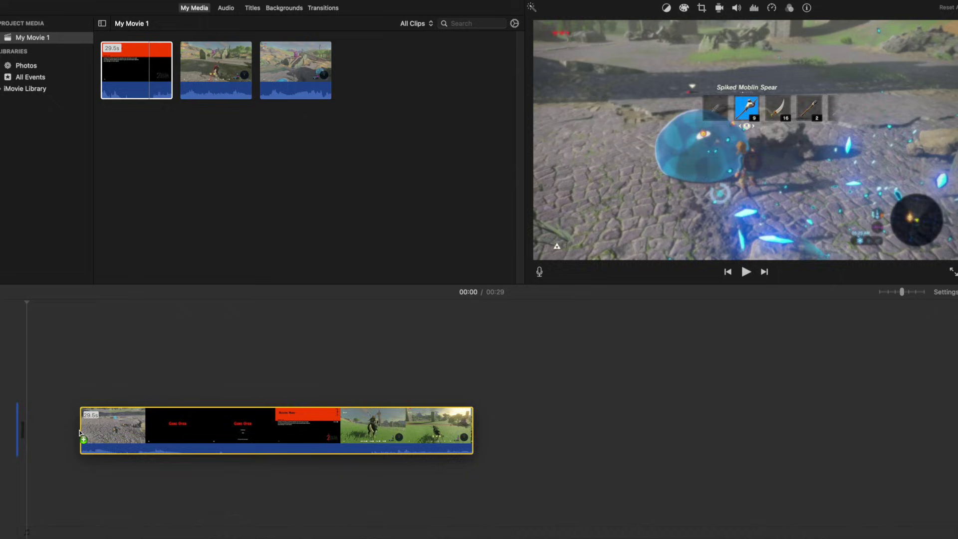
Add the second and third clips after the first, then preview the movie, replaying from around 00:29.
left_click_drag(197, 69, 493, 415)
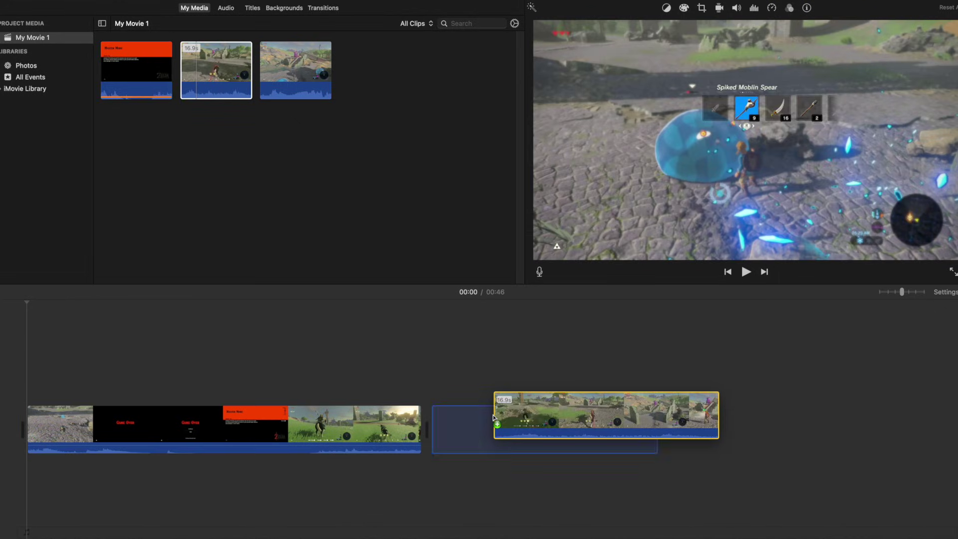
left_click_drag(289, 75, 707, 429)
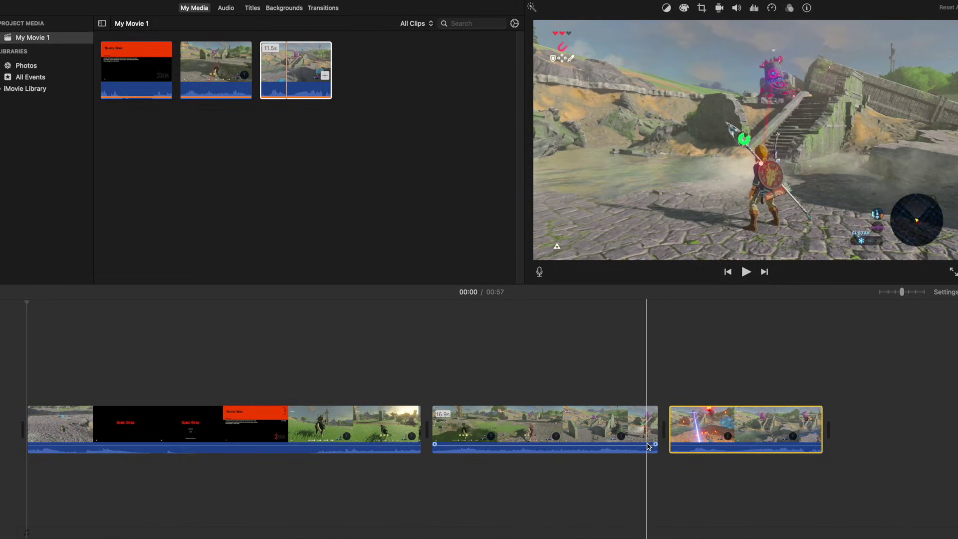
key("space")
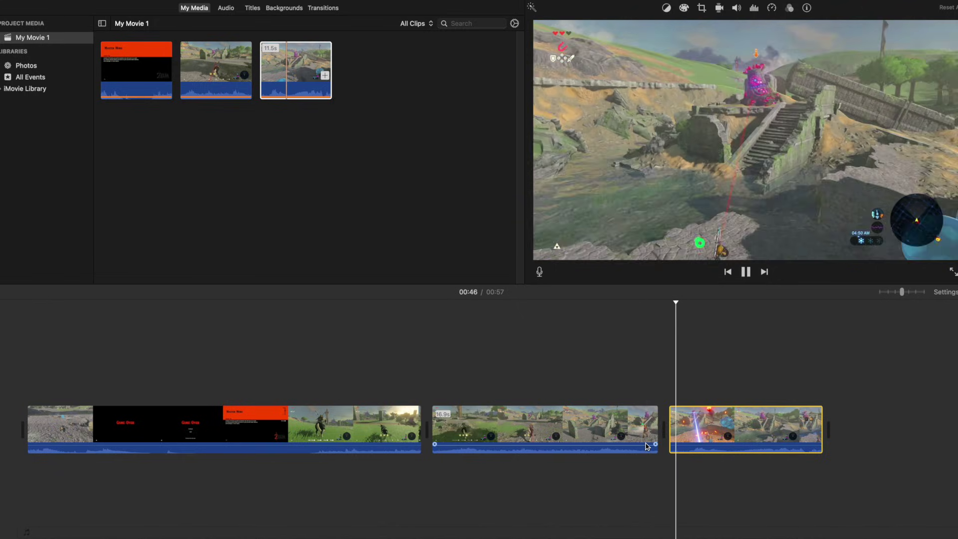
key("space")
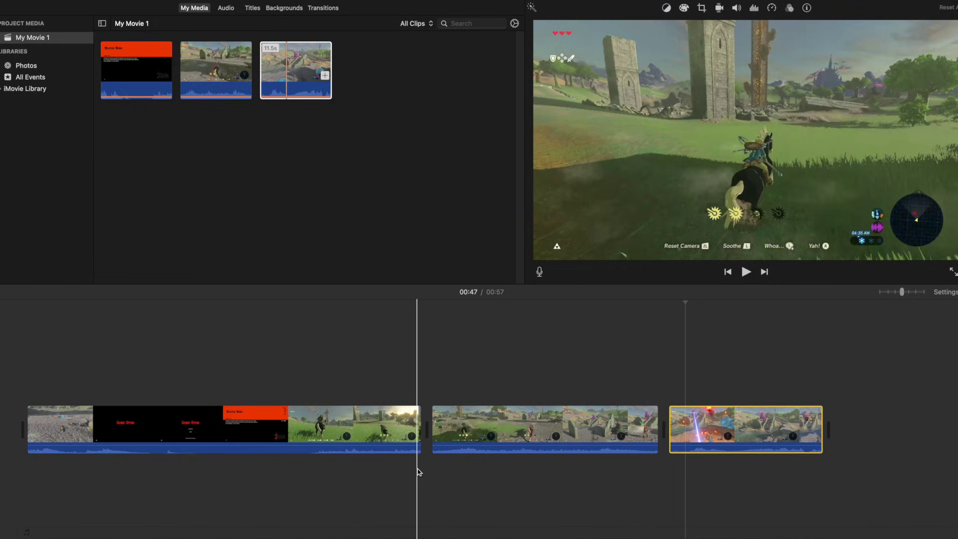
key("space")
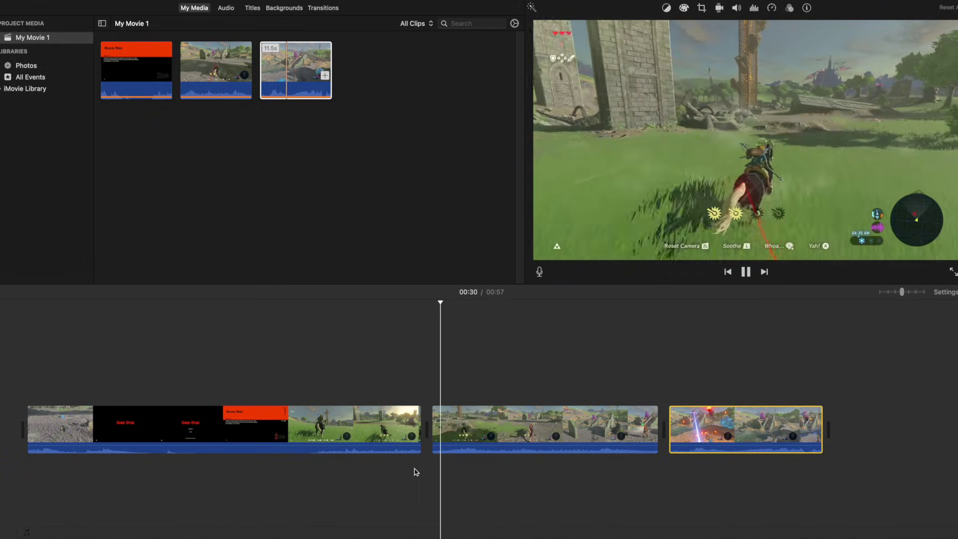
key("space")
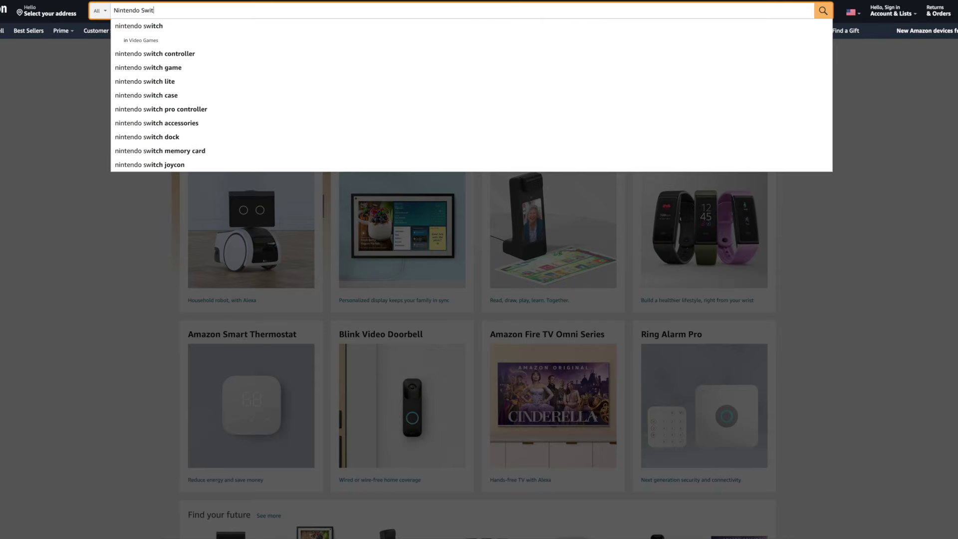
Search Amazon for 'Nintendo Switch Capture Card' and browse the listings, including the MYPIN capture card.
type(" Card")
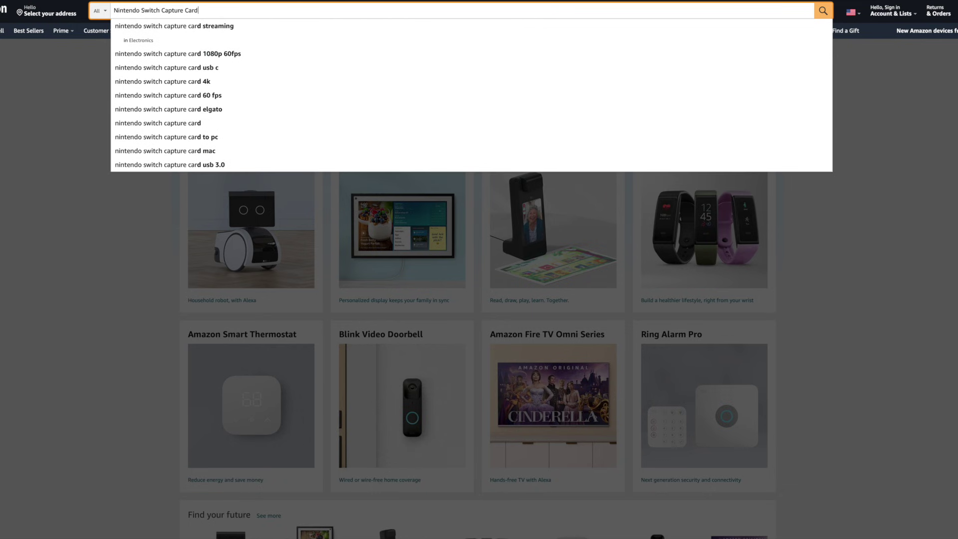
key("Return")
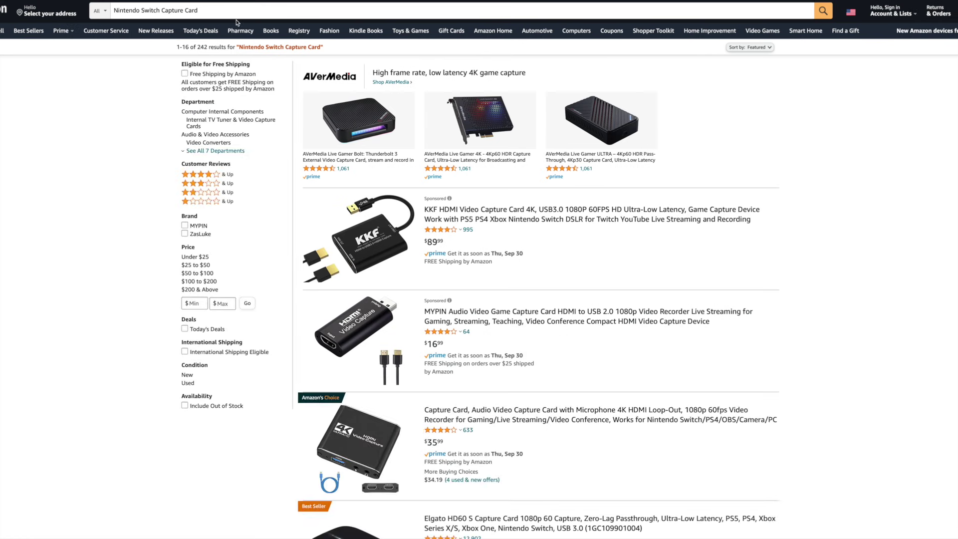
scroll(817, 386, "down", 1)
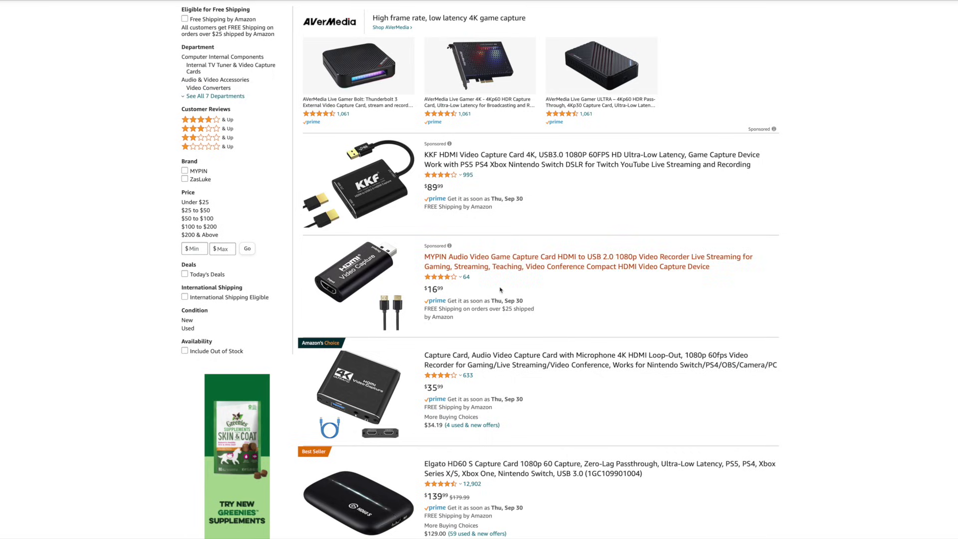
left_click_drag(548, 319, 407, 249)
left_click(602, 325)
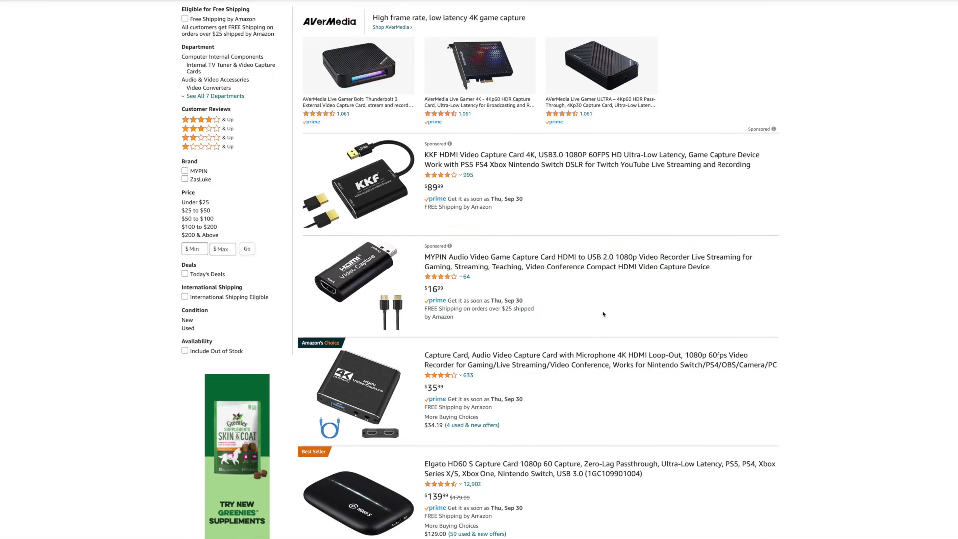
scroll(548, 302, "down", 4)
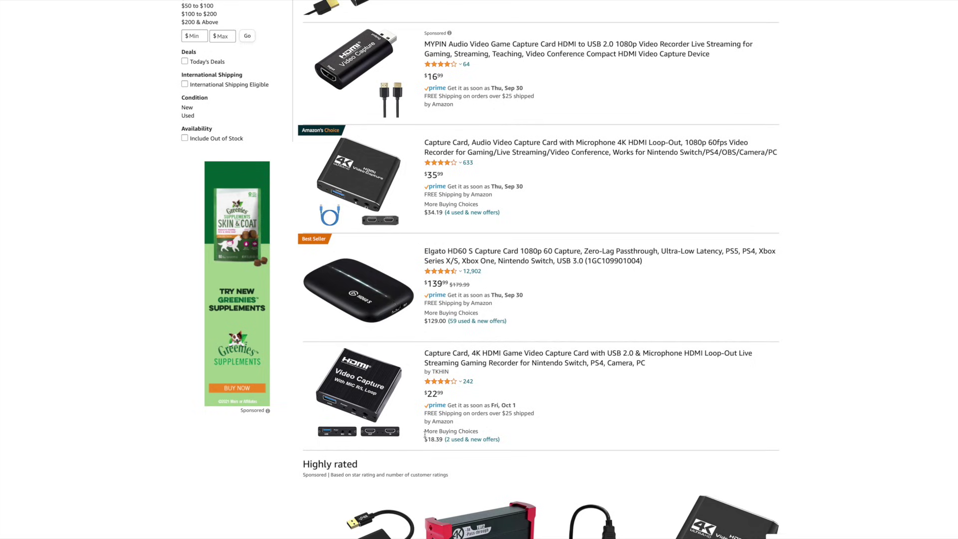
mouse_move(442, 381)
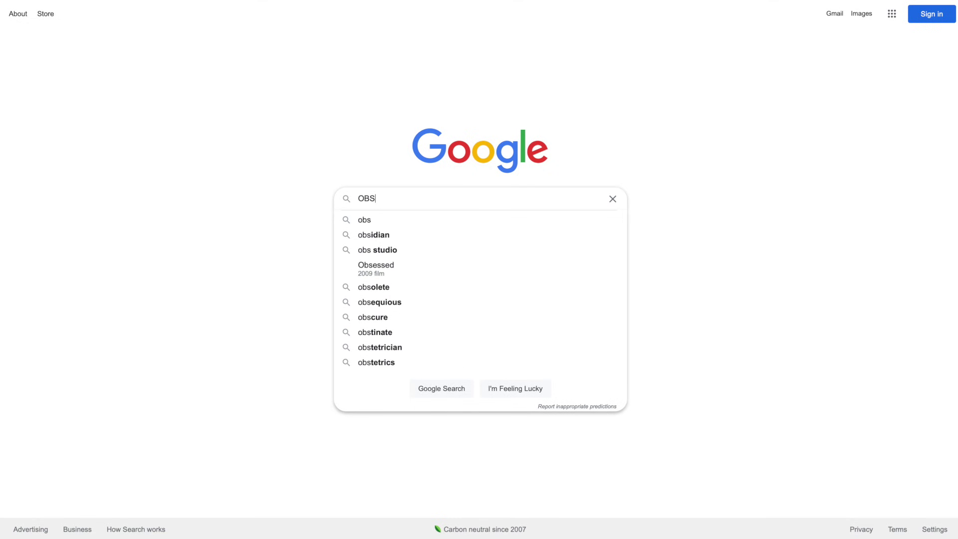
Search for OBS Studio, go to obsproject.com, and download the macOS installer.
key("Return")
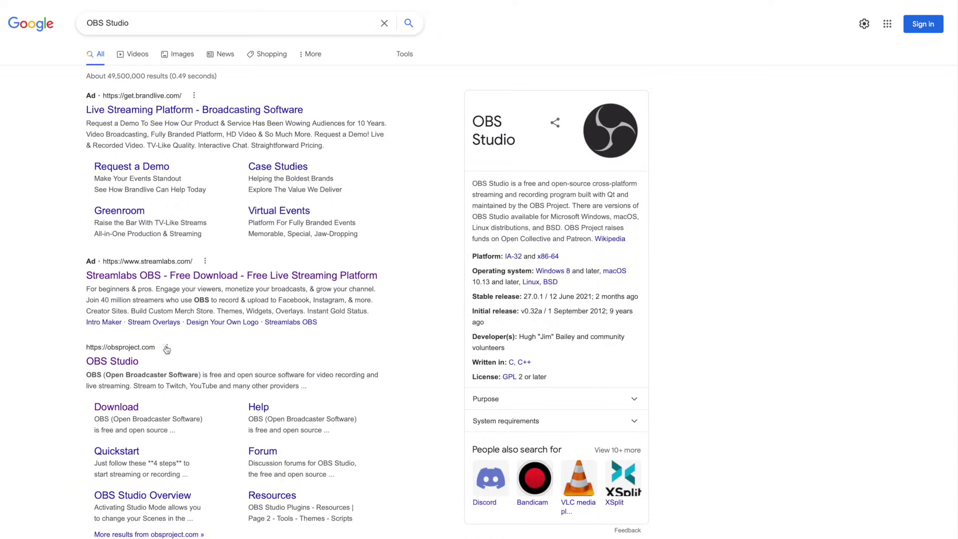
left_click(135, 365)
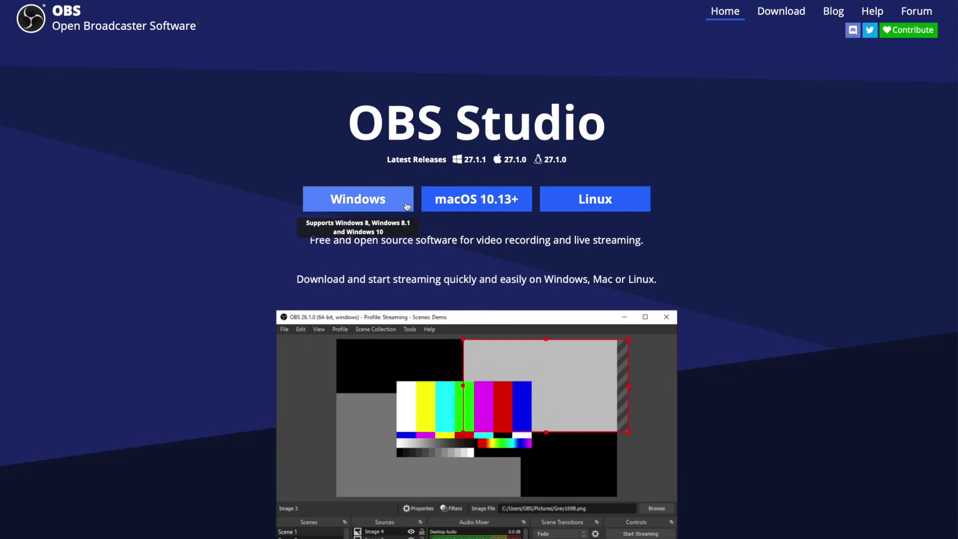
left_click(763, 15)
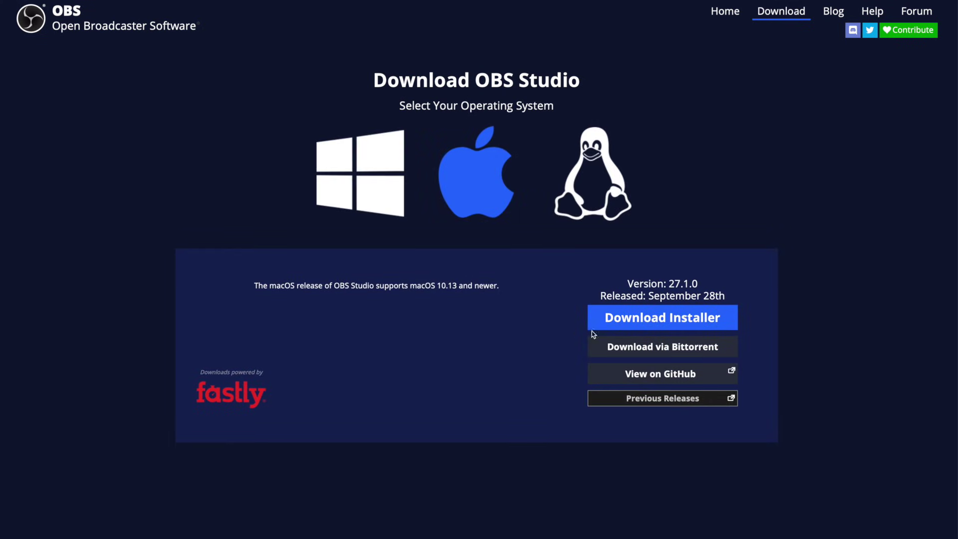
left_click(647, 325)
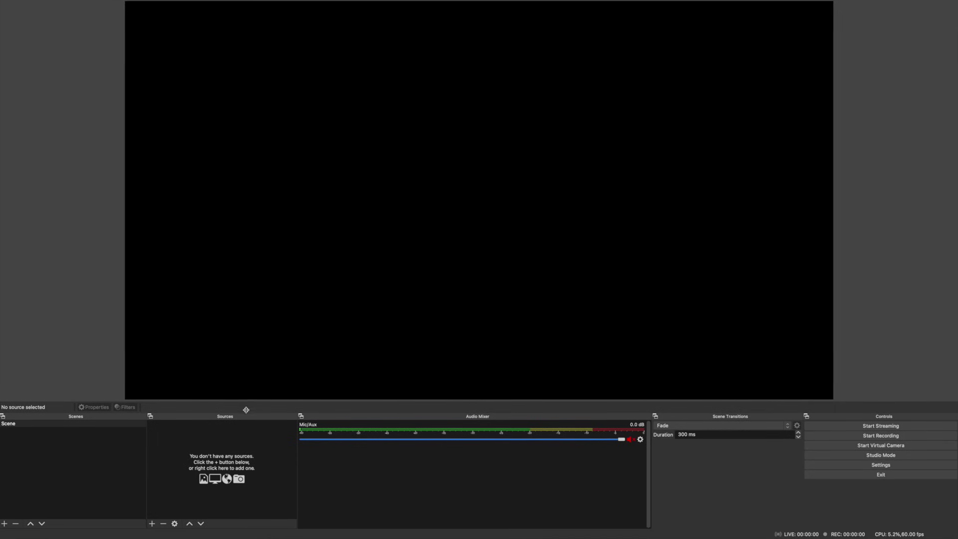
Add an Audio Input Capture source named 'Switch Audio' using the USB3.0 capture device.
left_click(133, 525)
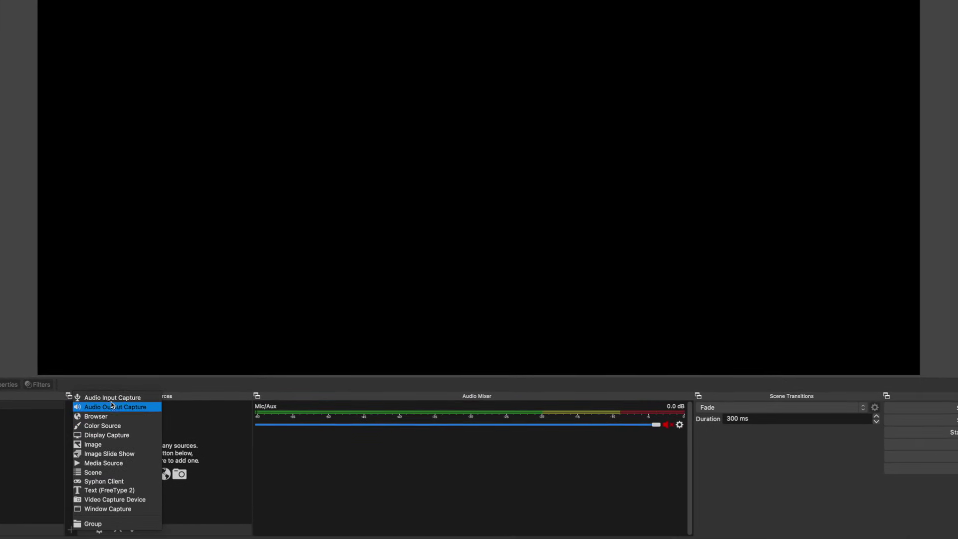
left_click(84, 390)
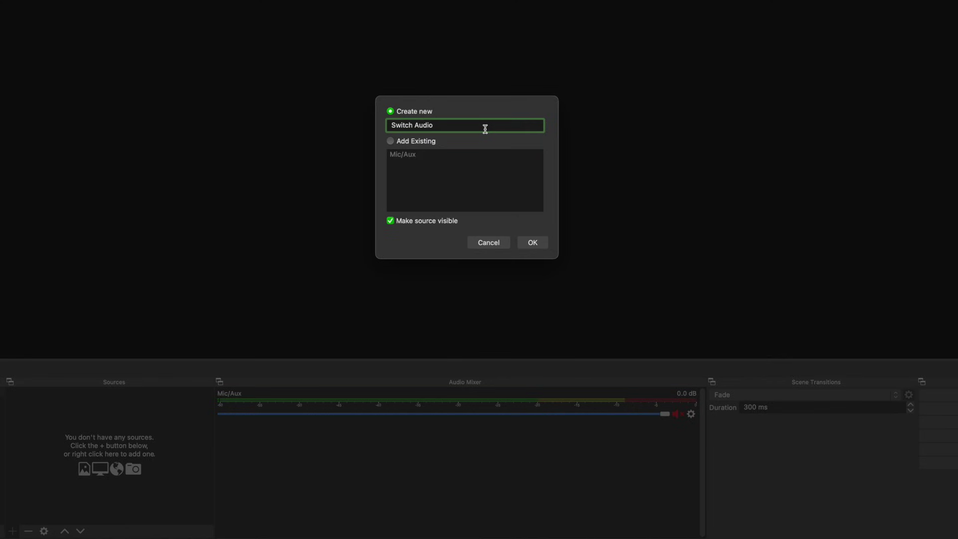
left_click(532, 243)
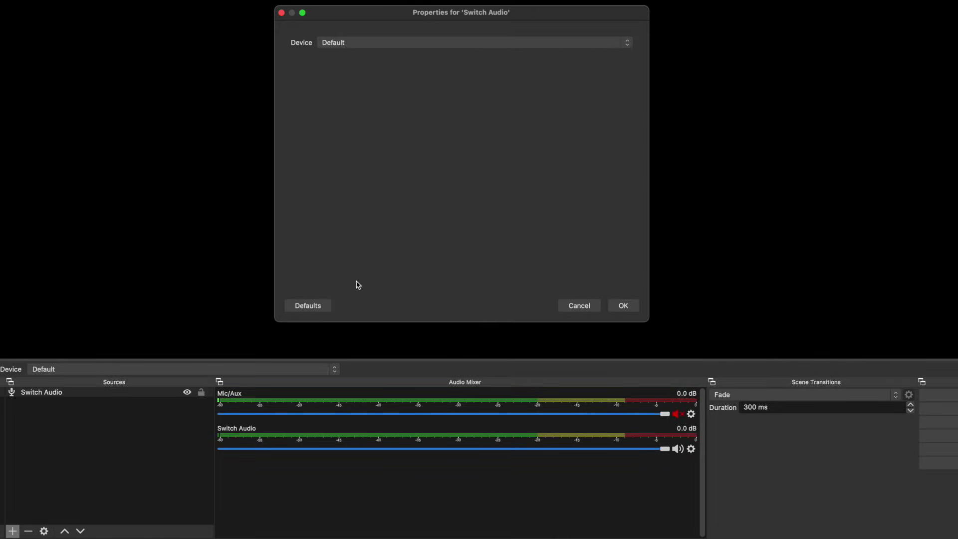
left_click(381, 41)
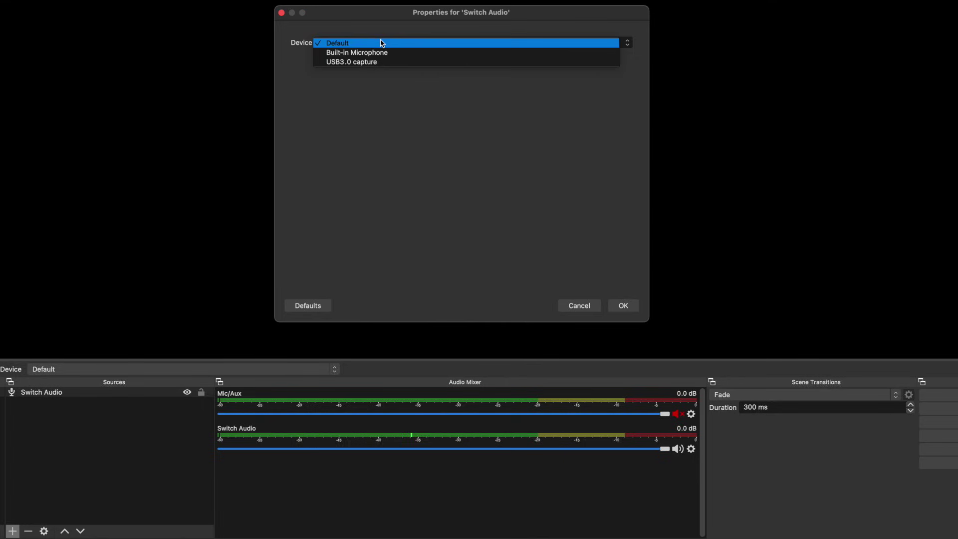
left_click(371, 63)
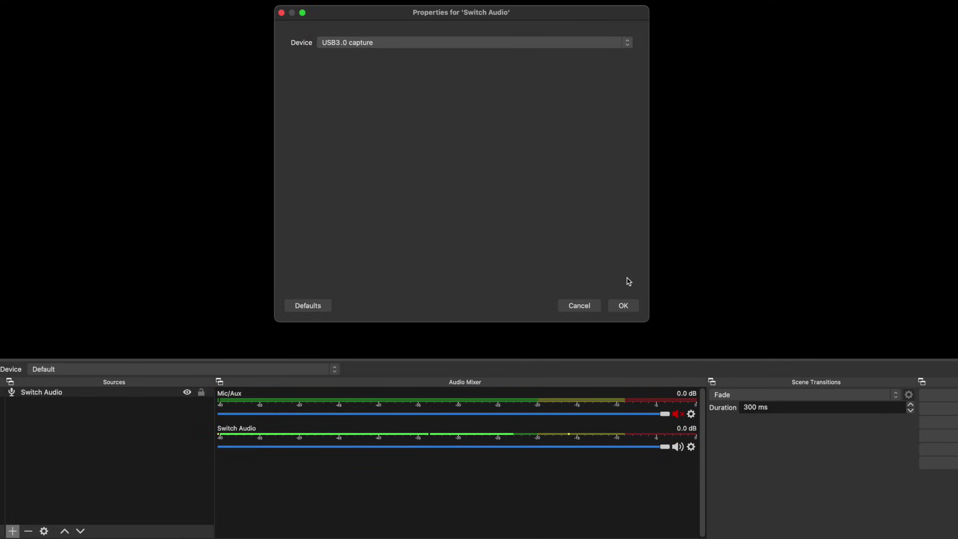
left_click(623, 306)
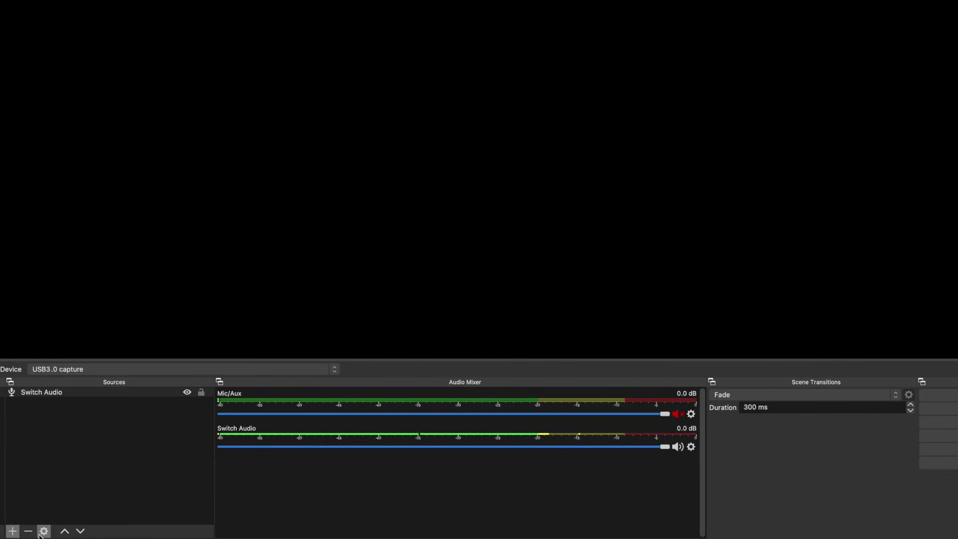
Add a video capture device source named 'Switch Video' using the USB3.0 capture device.
left_click(12, 531)
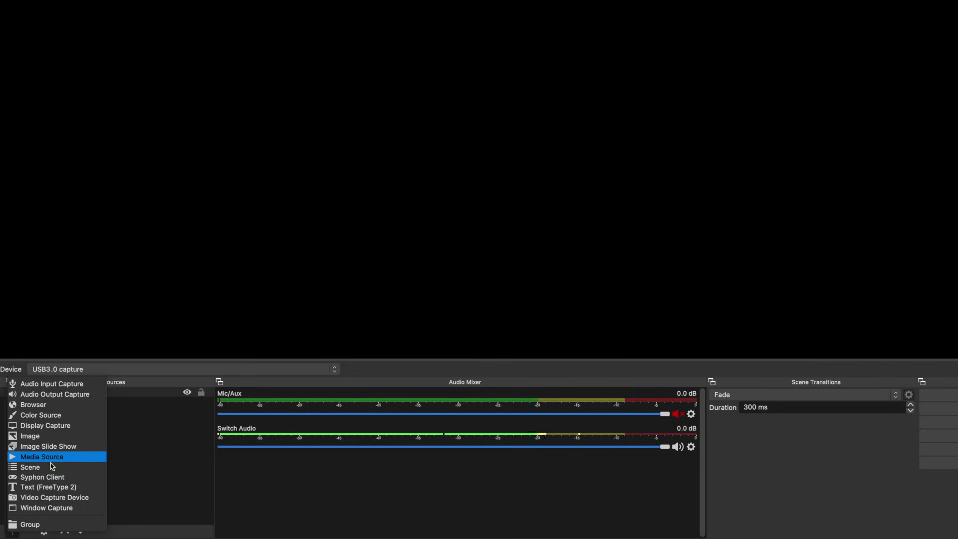
left_click(51, 497)
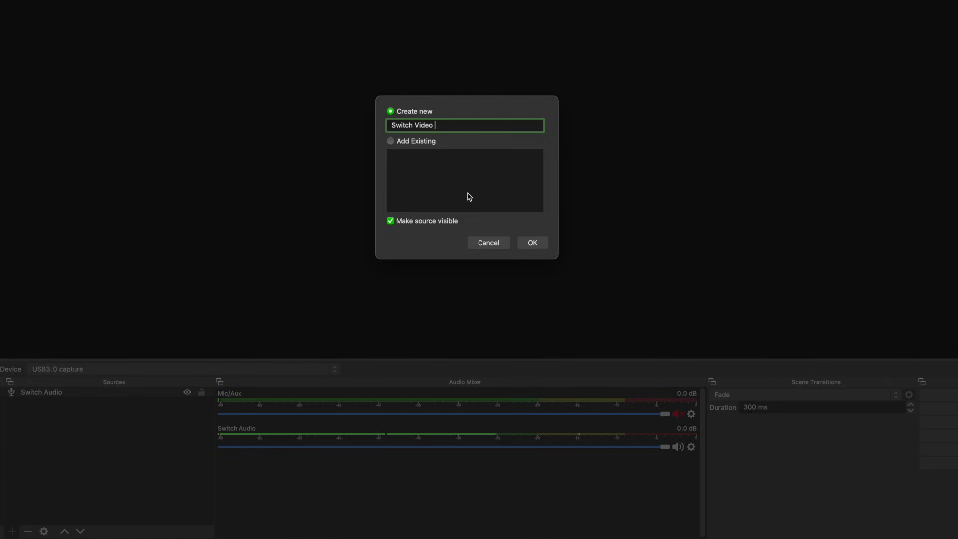
left_click(528, 241)
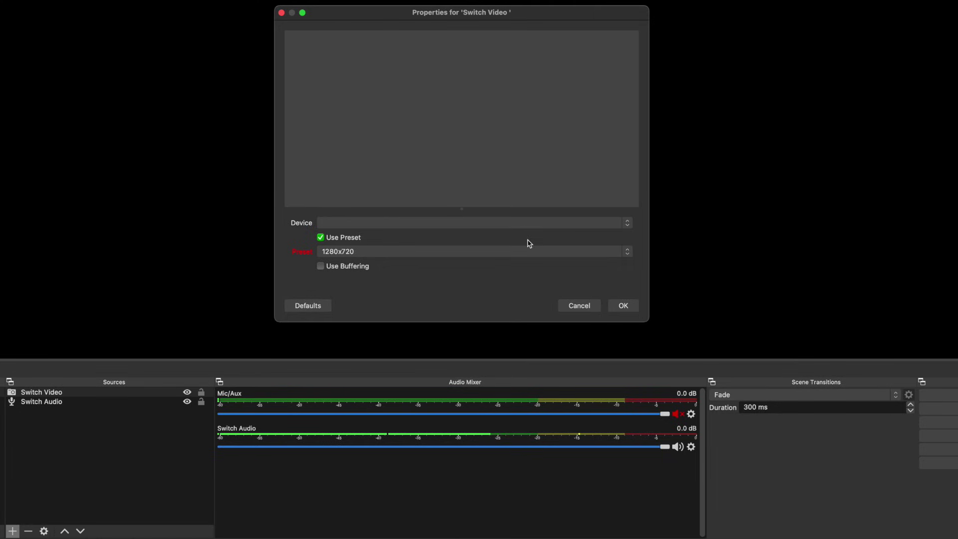
left_click(382, 226)
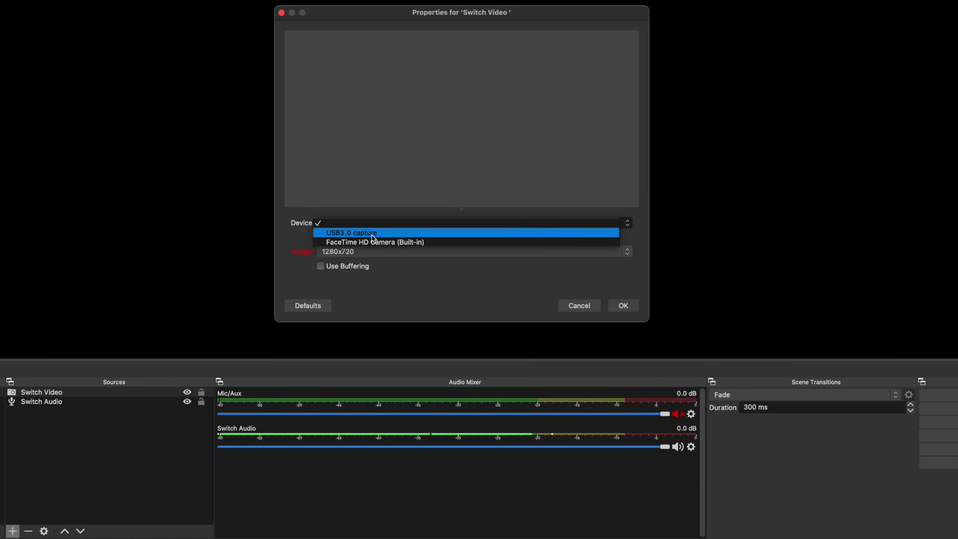
left_click(374, 233)
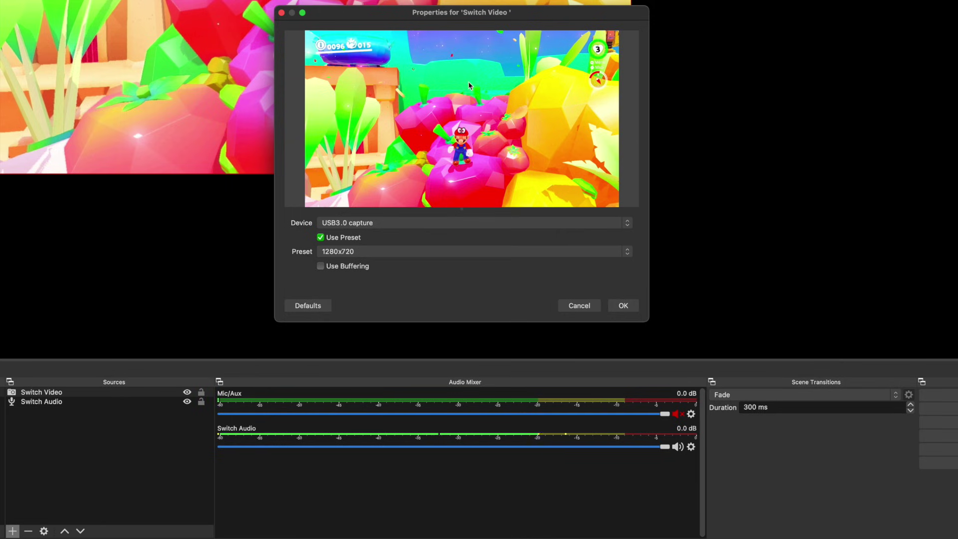
left_click_drag(441, 19, 722, 0)
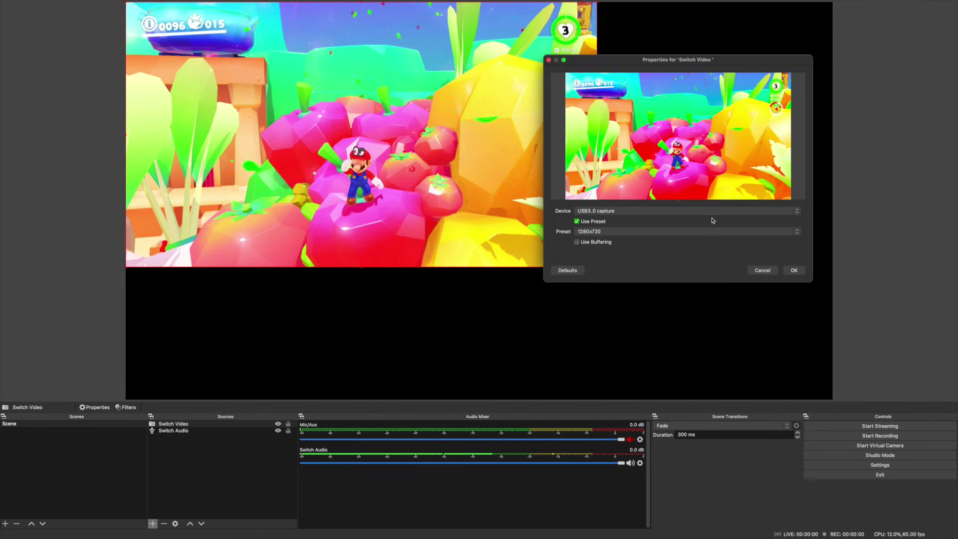
Set Switch Video's resolution to 1920x1080, first by preset, then manually with presets turned off.
left_click(595, 232)
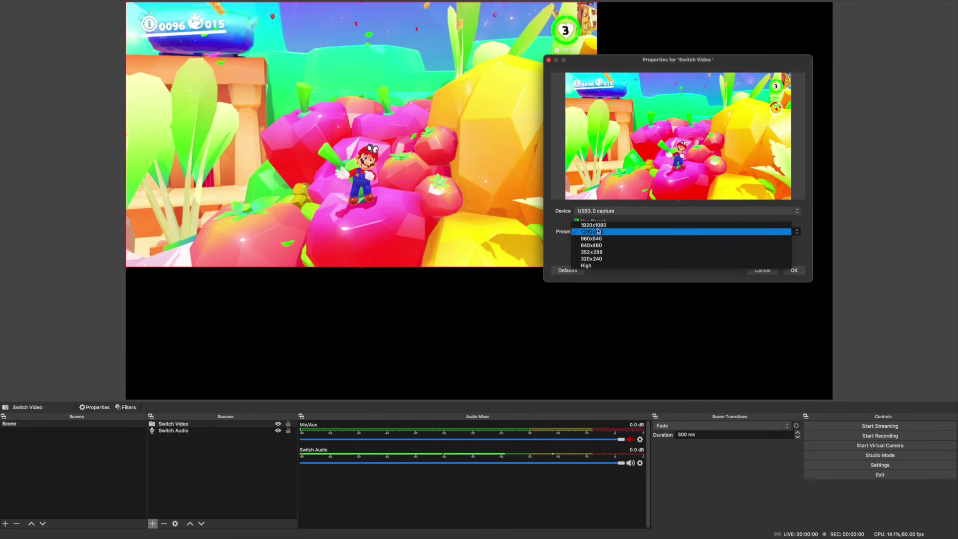
left_click(593, 225)
left_click(793, 270)
left_click(173, 424)
left_click(175, 523)
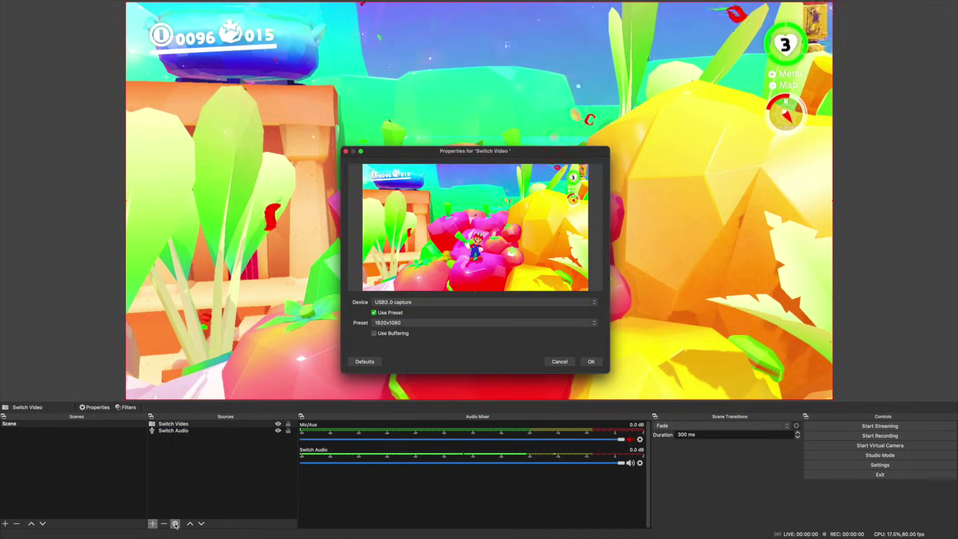
left_click(374, 312)
left_click_drag(483, 154, 788, 103)
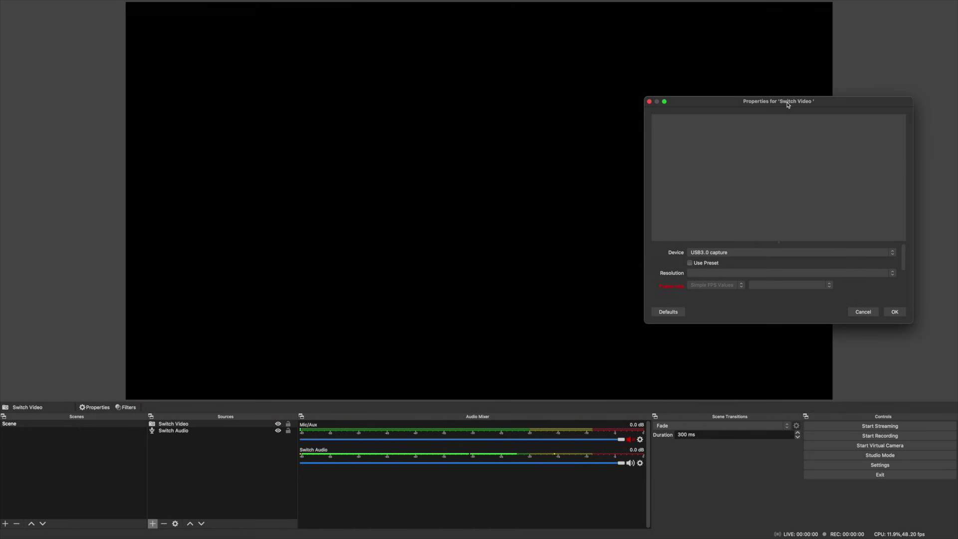
left_click(724, 272)
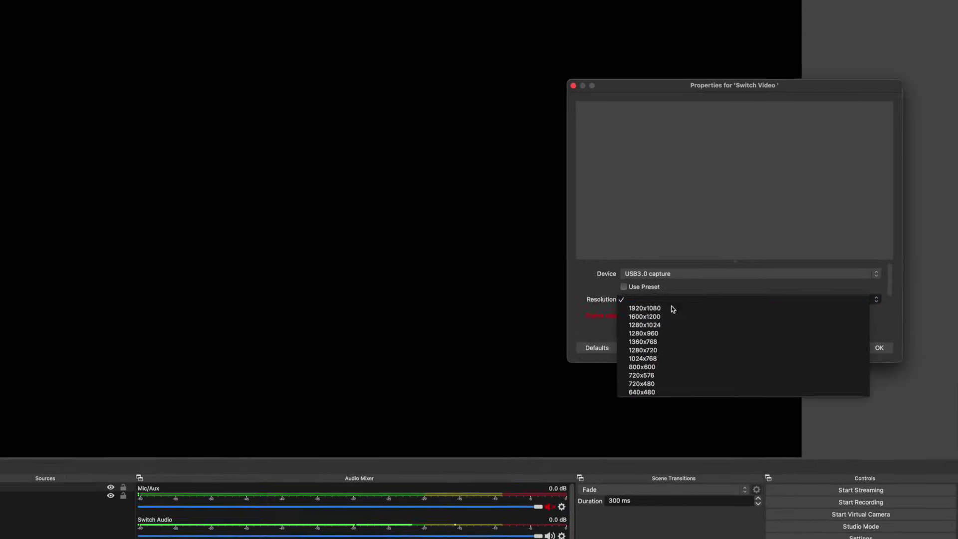
left_click(673, 309)
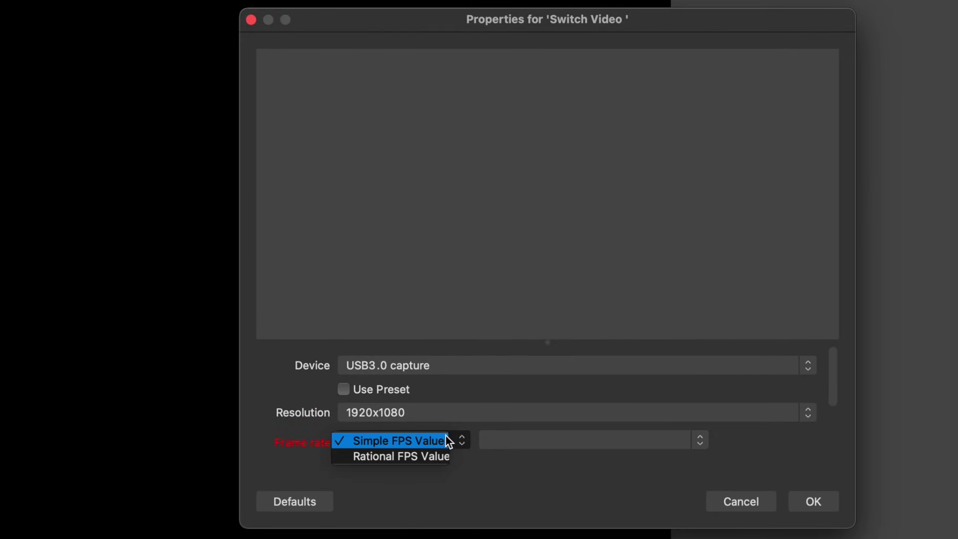
Set the frame rate to 30 using simple frame rate values, after briefly trying 60.
left_click(424, 446)
scroll(558, 406, "down", 3)
scroll(547, 406, "up", 3)
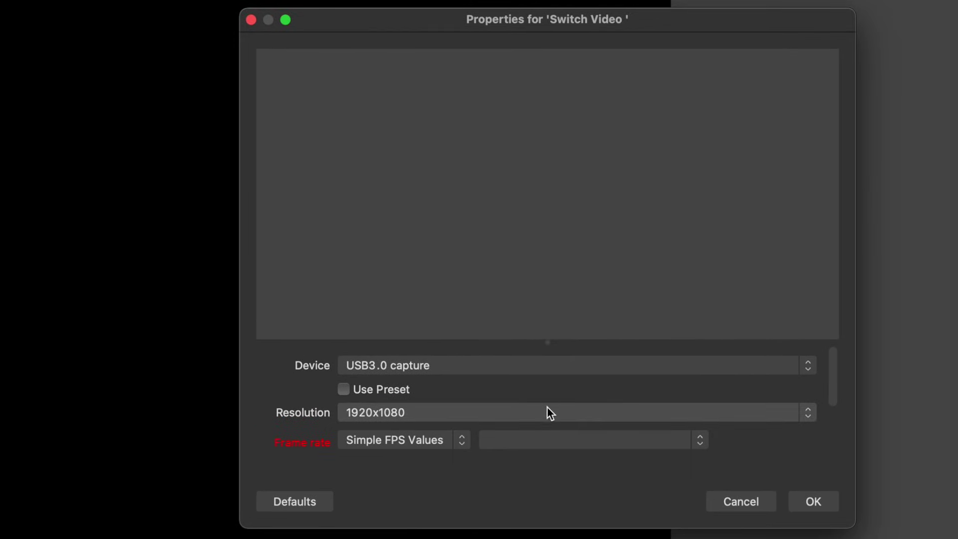
left_click(512, 448)
left_click(504, 471)
left_click(504, 449)
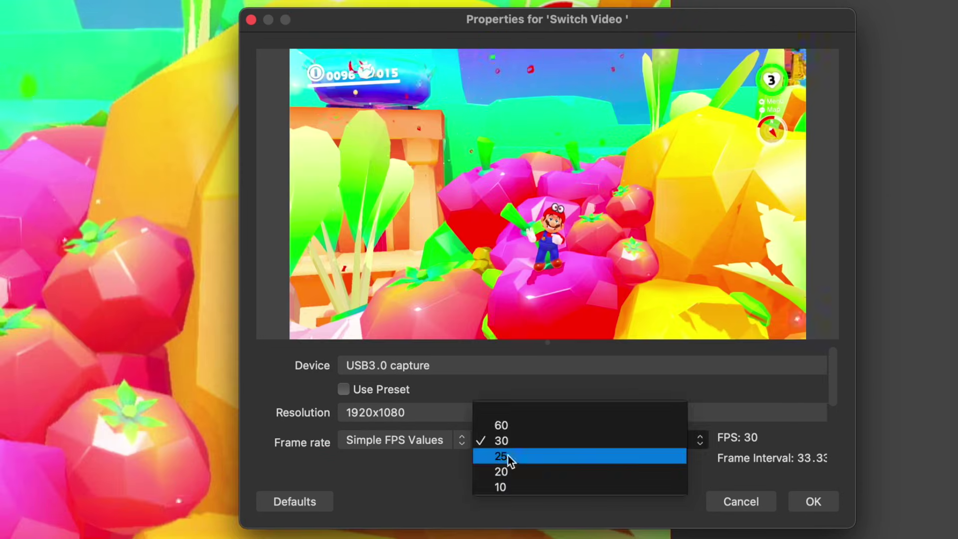
left_click(499, 426)
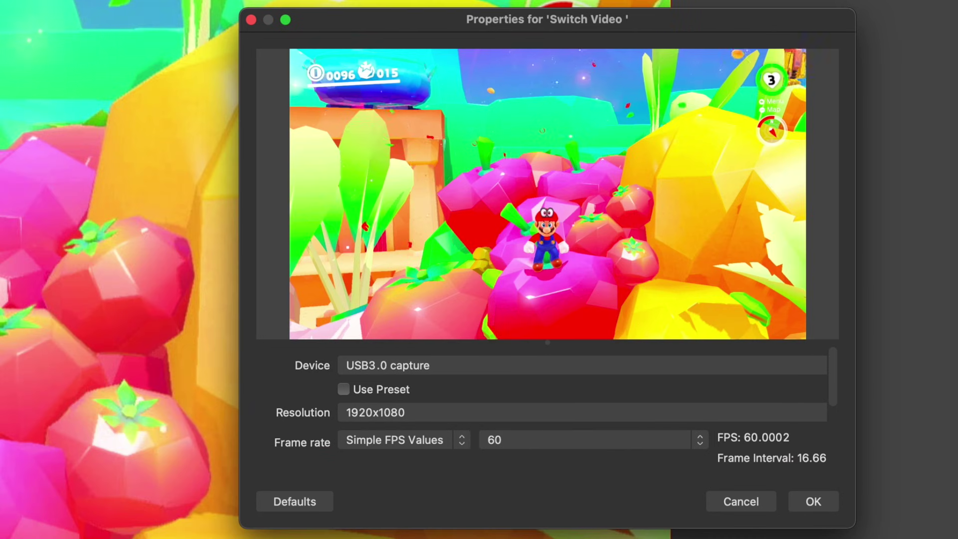
left_click(510, 442)
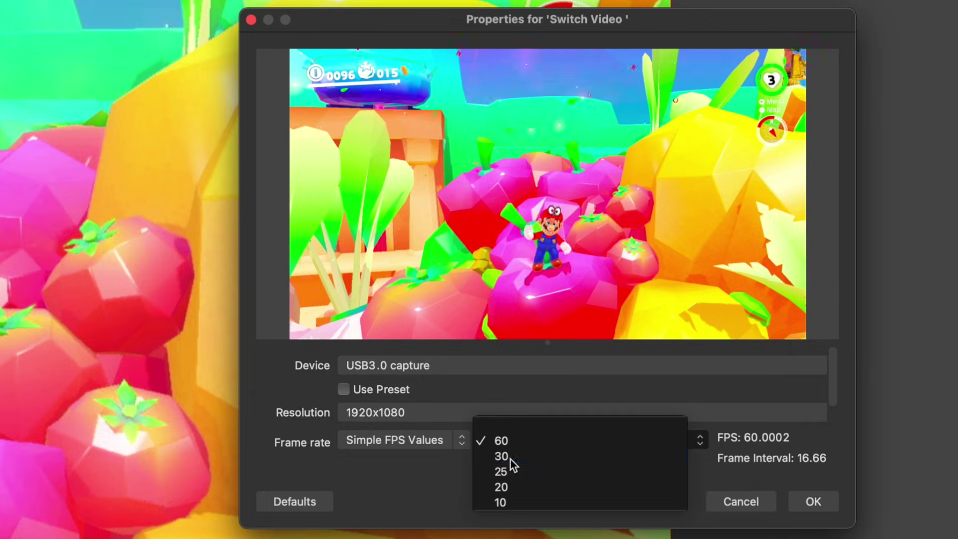
left_click(510, 459)
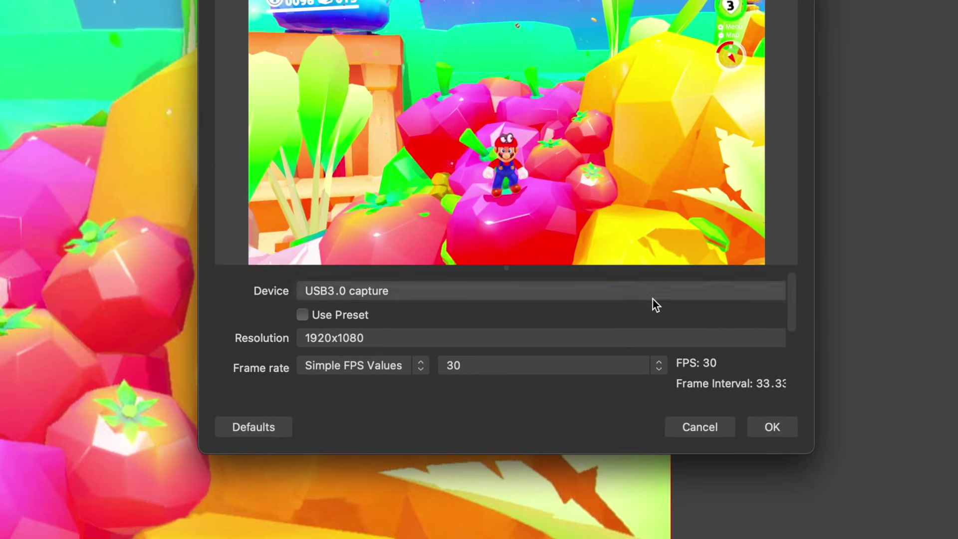
Leave colour space on Auto, set video range to Full, and confirm the properties.
scroll(698, 355, "down", 4)
mouse_move(789, 348)
left_mouse_down()
mouse_move(782, 338)
mouse_move(784, 365)
left_mouse_up()
left_click(401, 334)
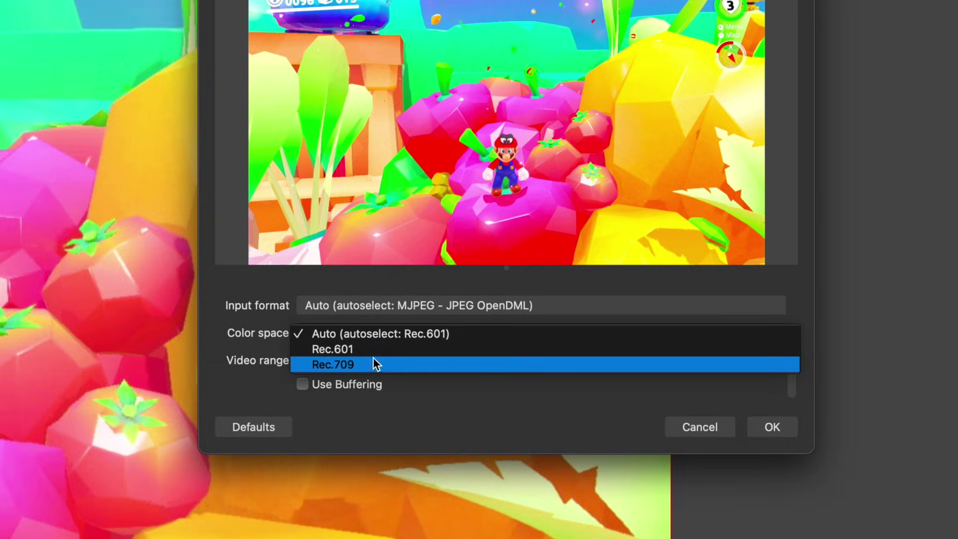
key("Escape")
left_click(337, 363)
left_click(318, 390)
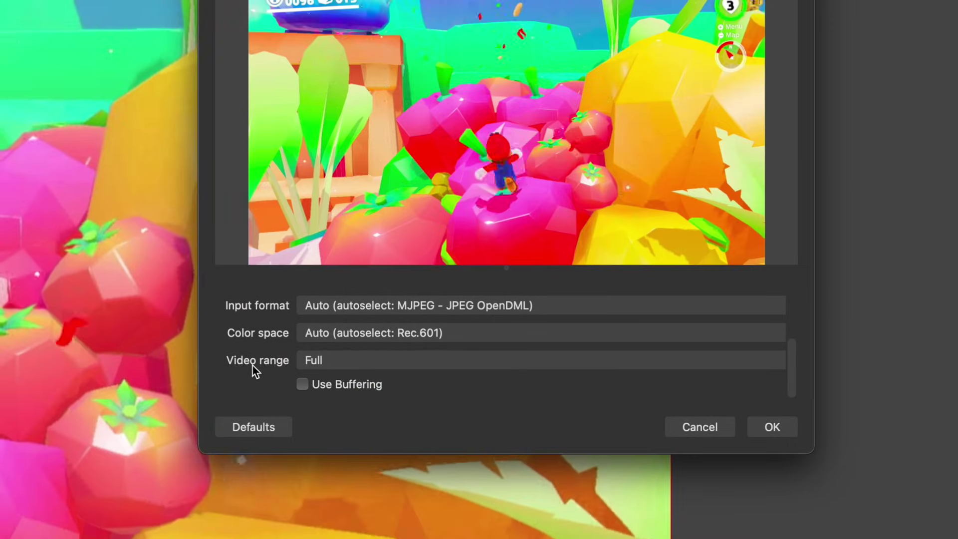
left_click(754, 427)
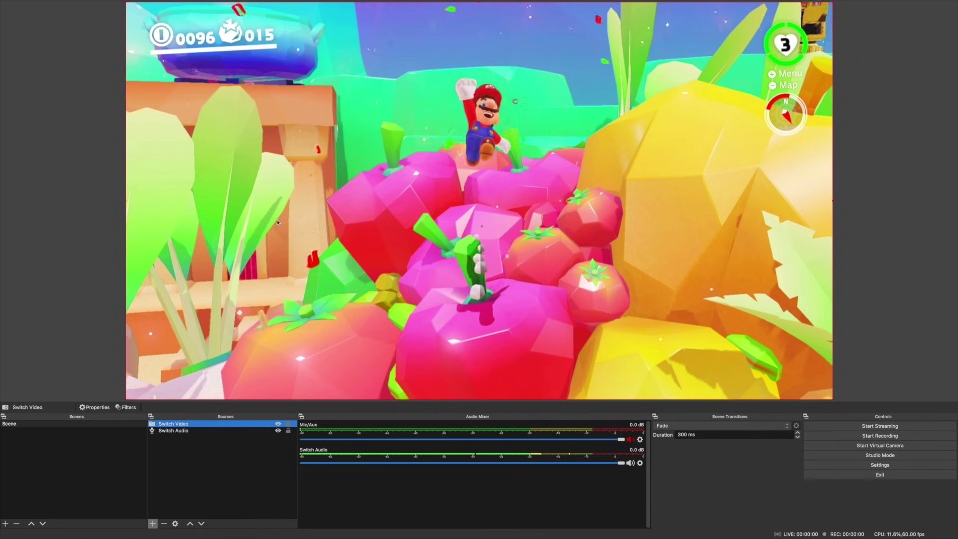
Lower the computer's volume during gameplay and bring up the OBS application menu.
key("XF86AudioLowerVolume")
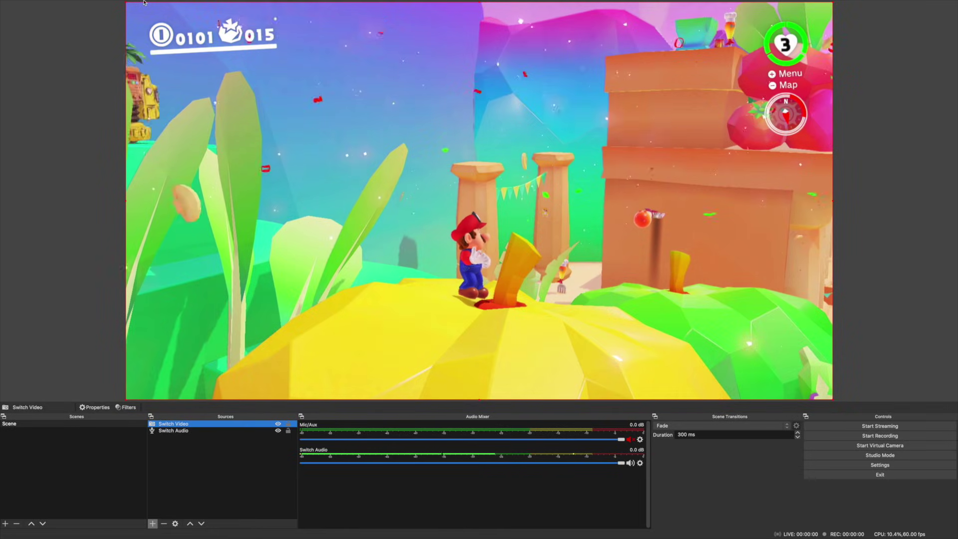
left_click(31, 5)
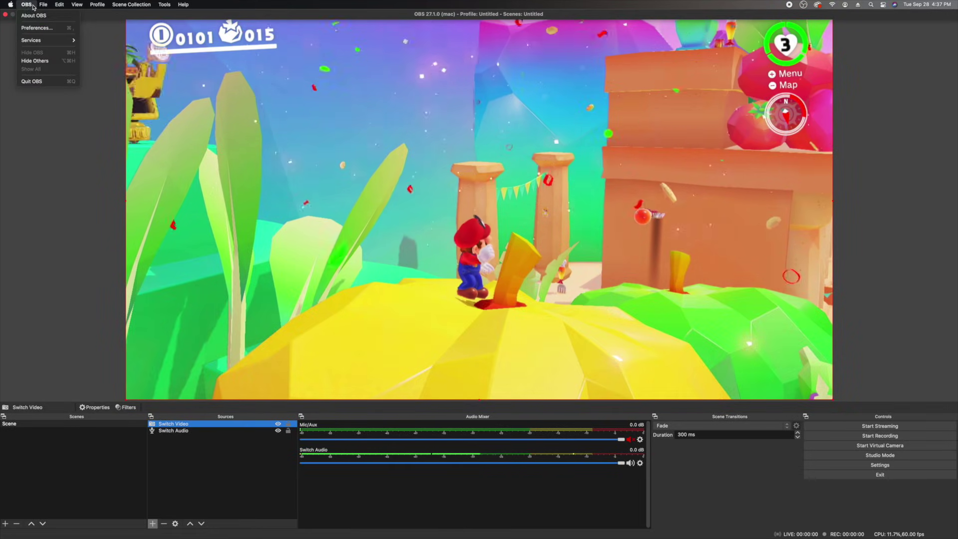
In Preferences, check the Stream page, keeping YouTube - RTMPS with the Primary ingest server.
left_click(36, 28)
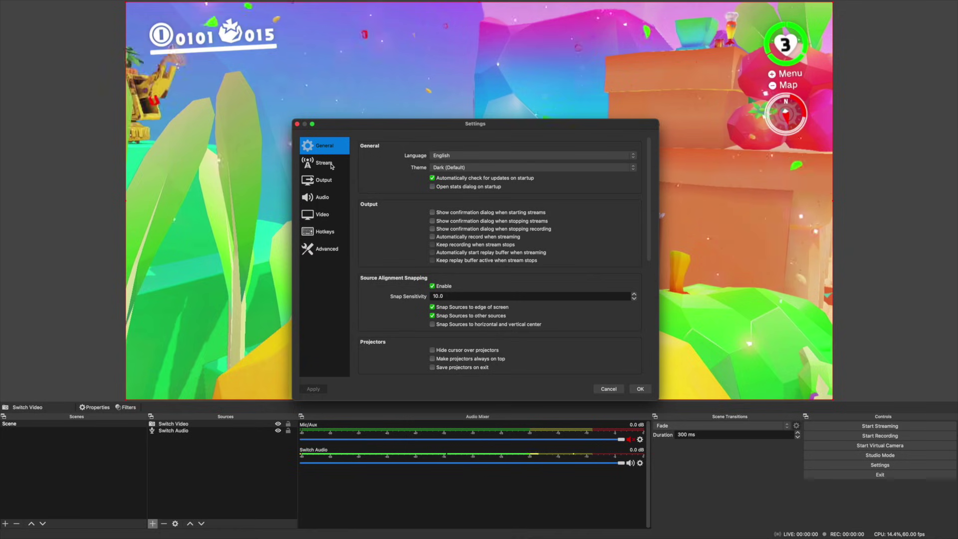
left_click(330, 164)
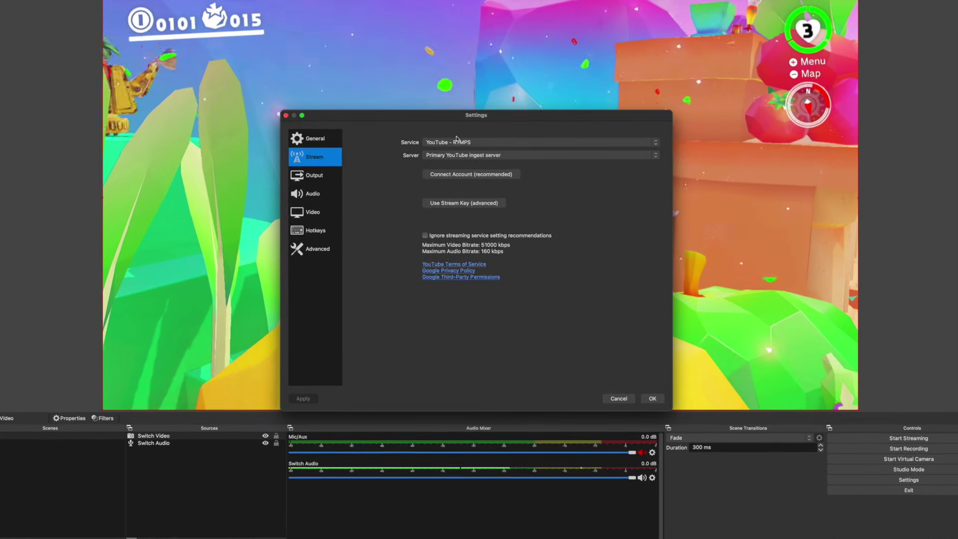
left_click(457, 135)
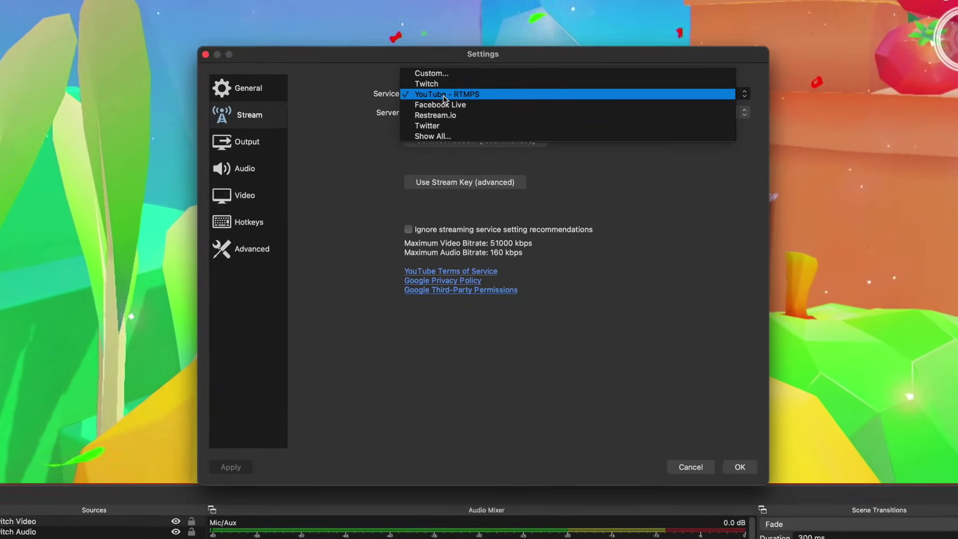
left_click(443, 95)
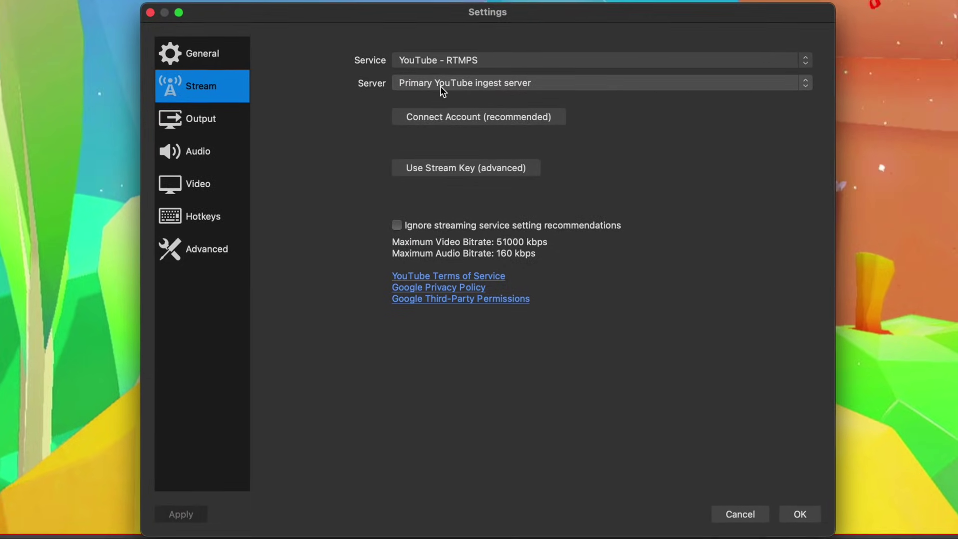
left_click(443, 113)
left_click(424, 86)
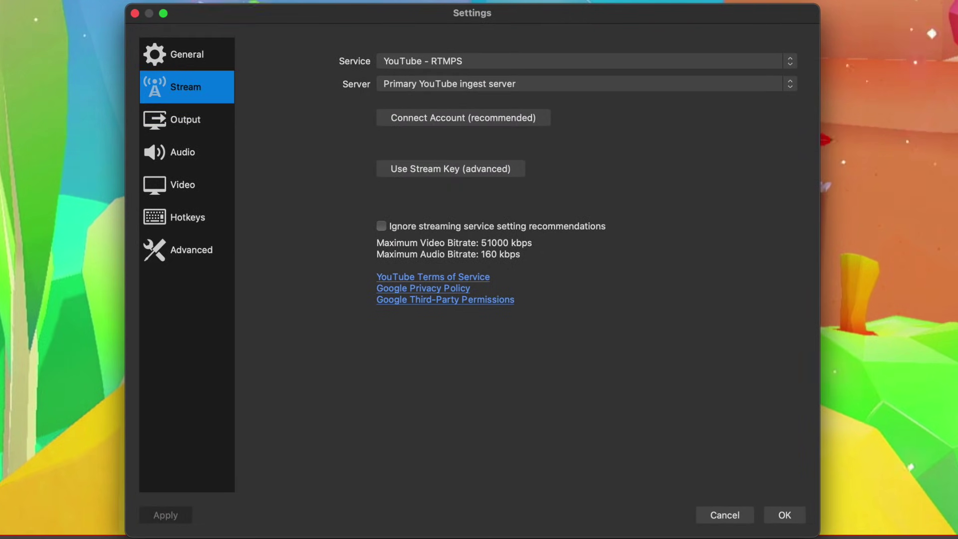
Review Output, Audio and Video pages, keeping Built-in Output monitoring, then open Switch Audio's mixer options.
left_click(197, 121)
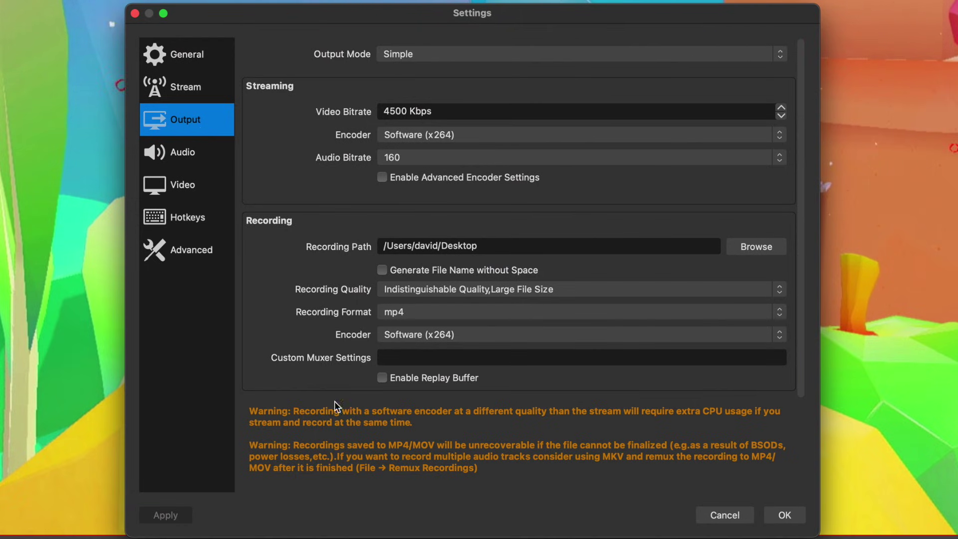
left_click(188, 154)
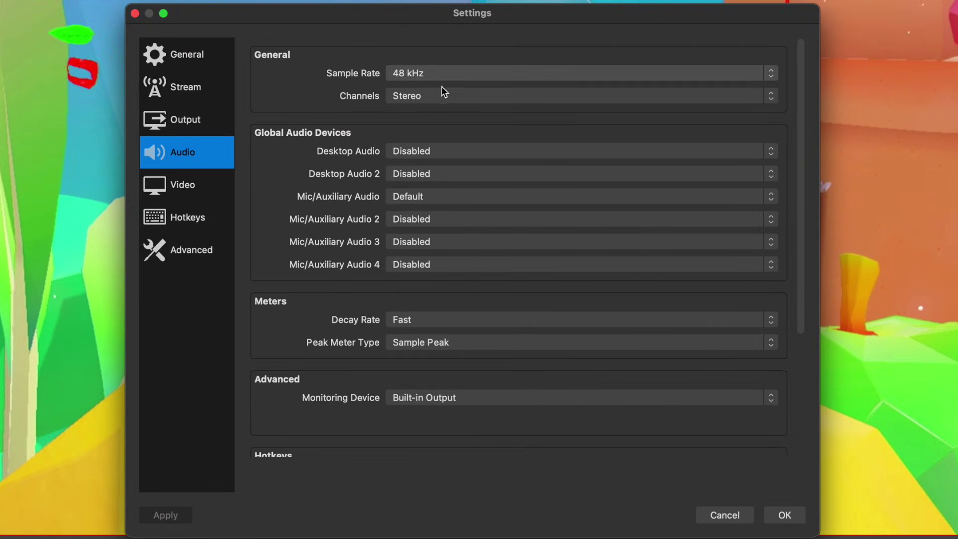
left_click(423, 399)
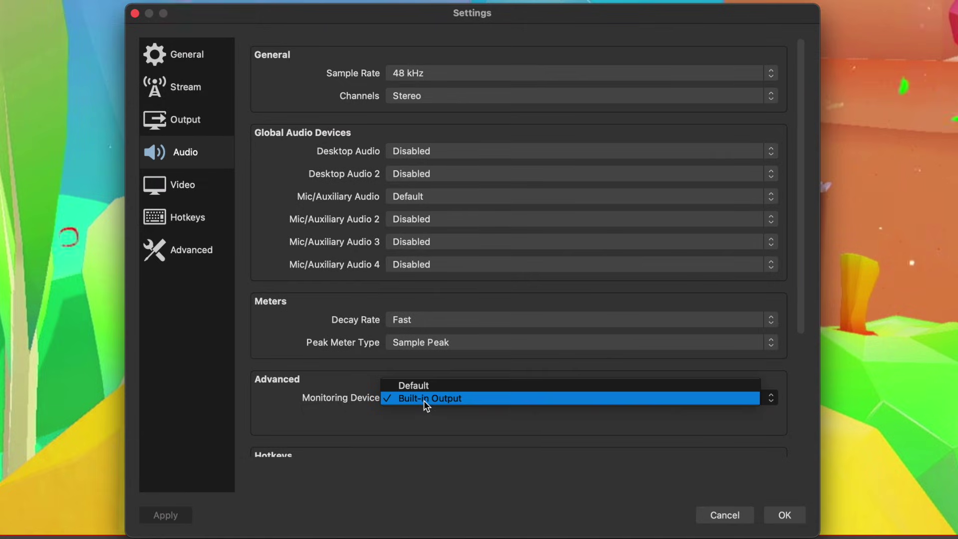
left_click(424, 399)
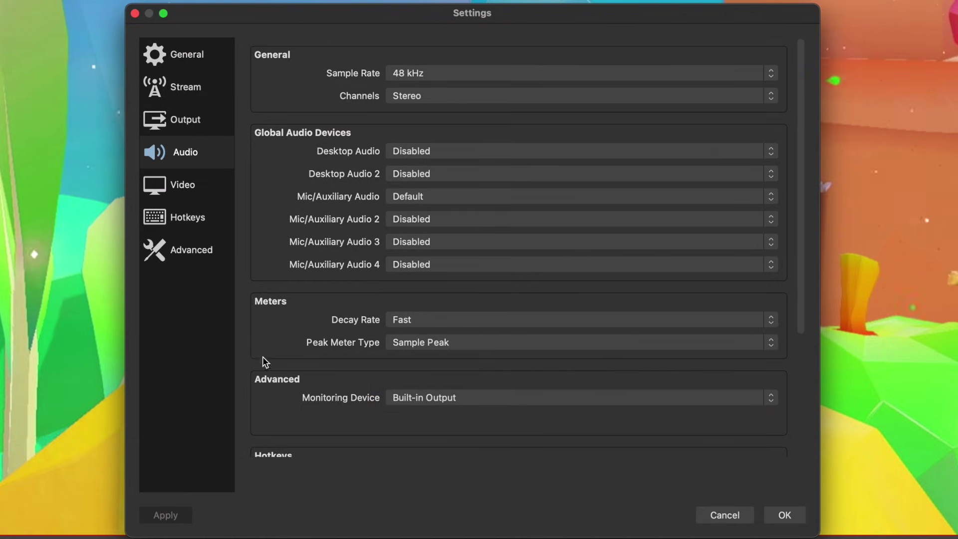
left_click(209, 195)
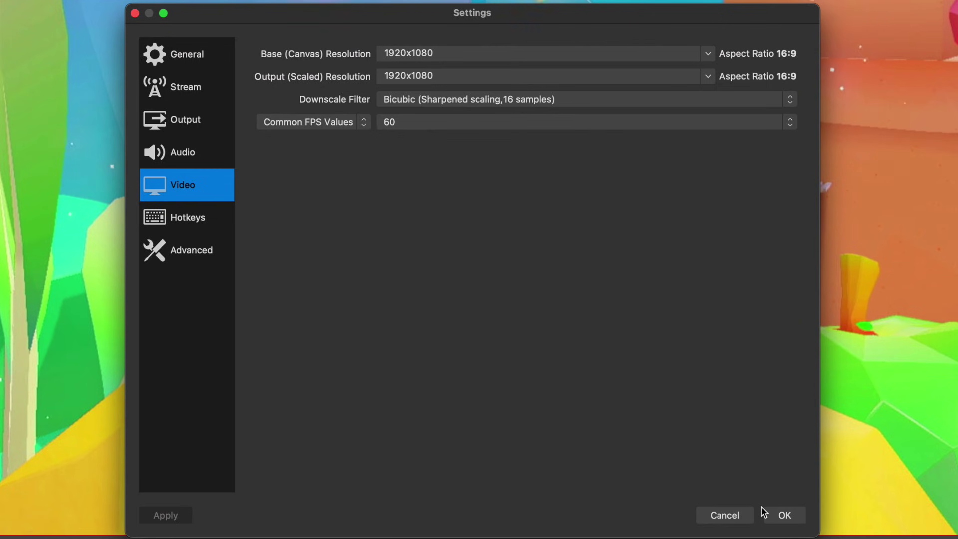
left_click(779, 514)
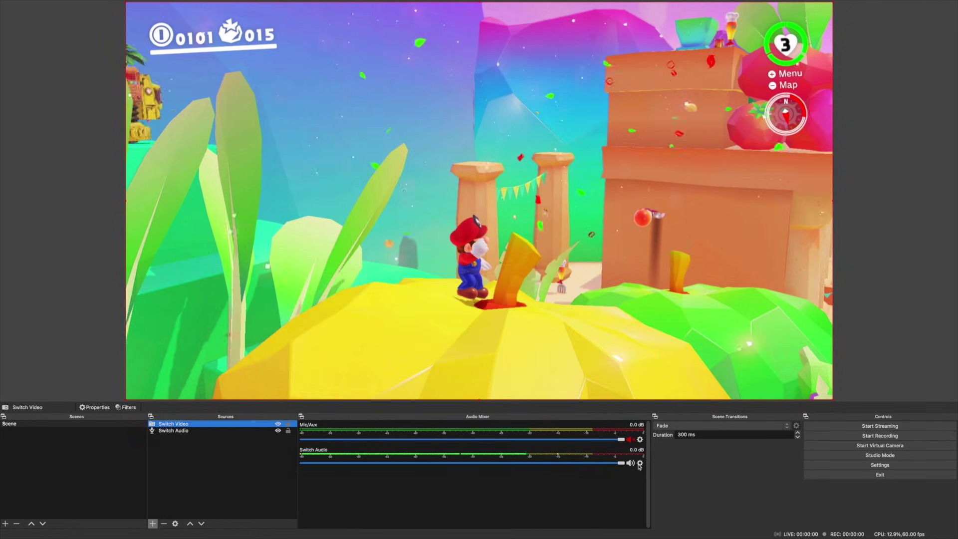
left_click(640, 463)
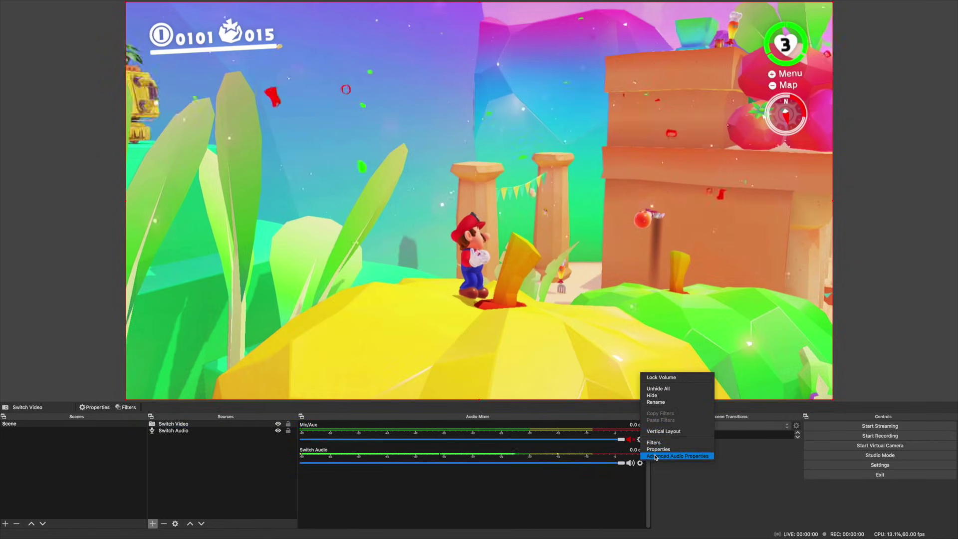
Set Switch Audio's Audio Monitoring to Monitor and Output in Advanced Audio Properties.
left_click(655, 456)
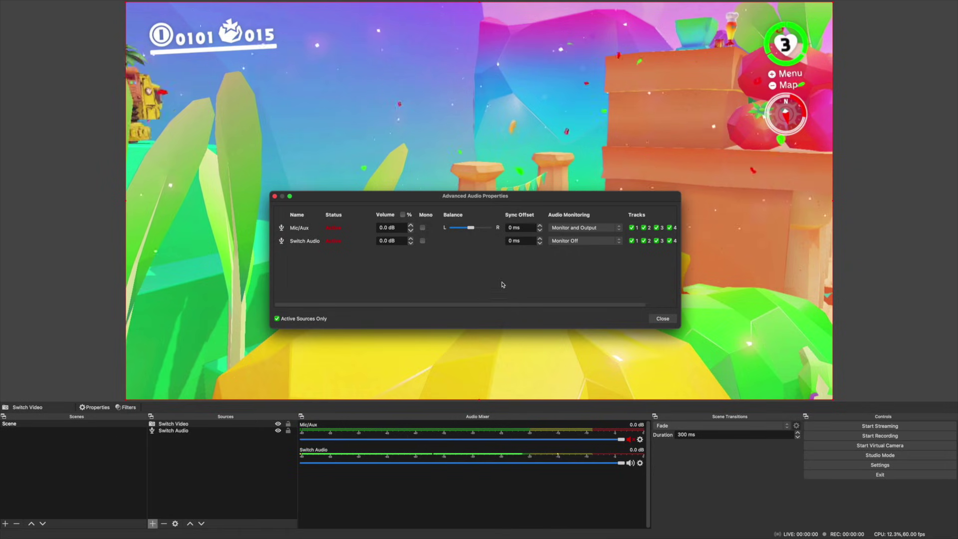
left_click(567, 241)
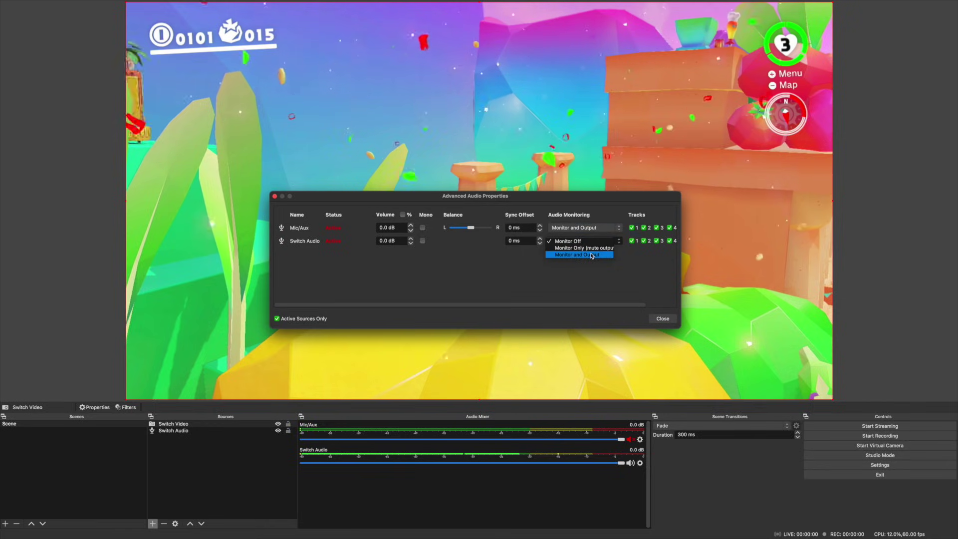
left_click(591, 255)
key("XF86AudioRaiseVolume")
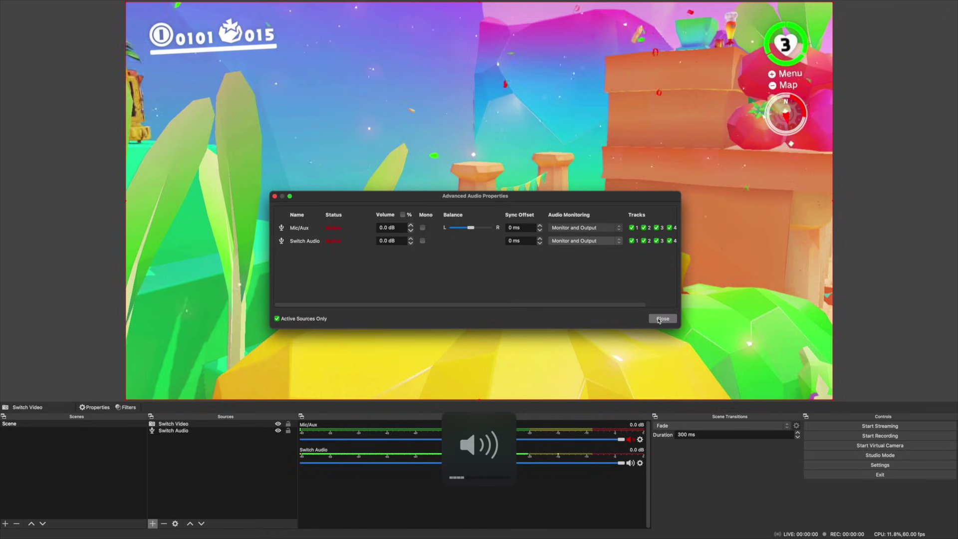
left_click(662, 319)
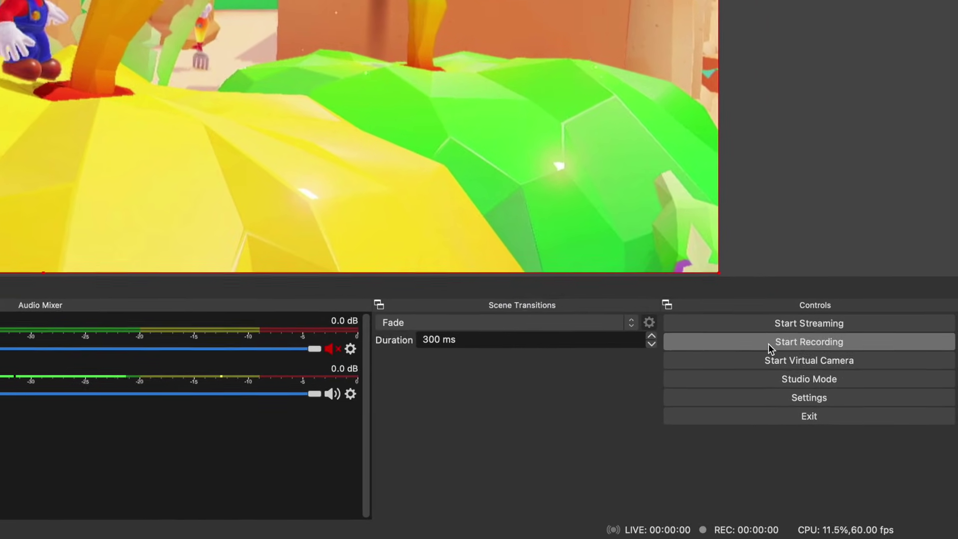
Start a test recording from the Controls panel and stop it shortly after.
left_click(856, 404)
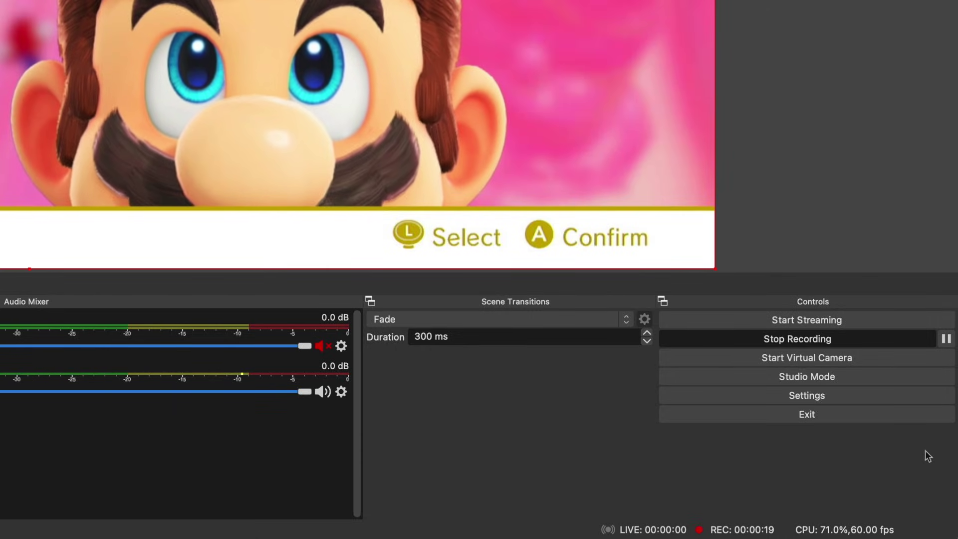
left_click(823, 339)
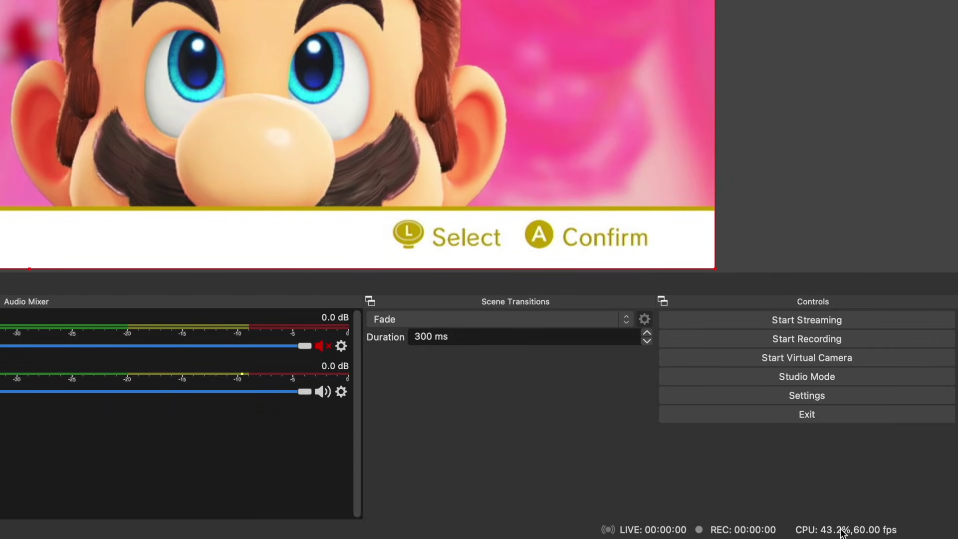